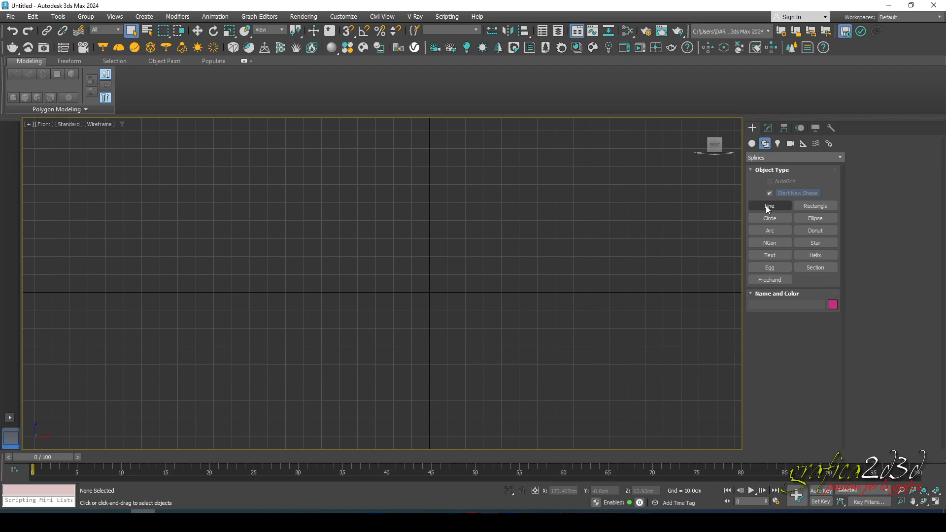
# Draw an open four-point line with Corner drag type in the front view: a base about 65 cm long from the origin, rising outward in two segments
pyautogui.scroll(-2, 878, 319)
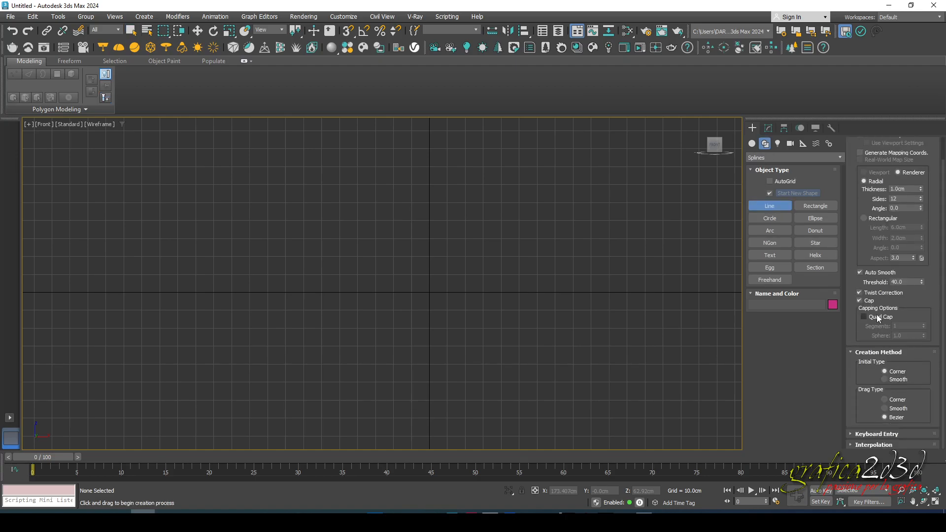
pyautogui.click(896, 399)
pyautogui.click(428, 293)
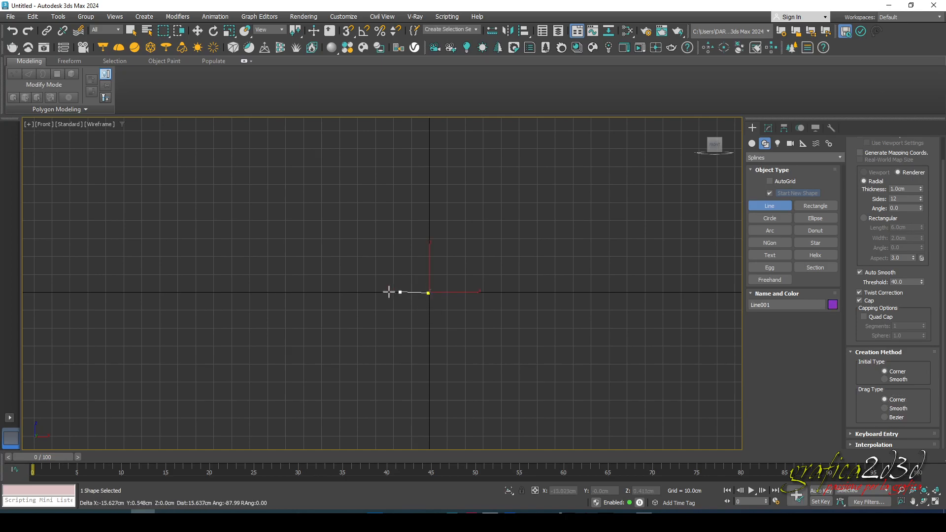
pyautogui.click(311, 293)
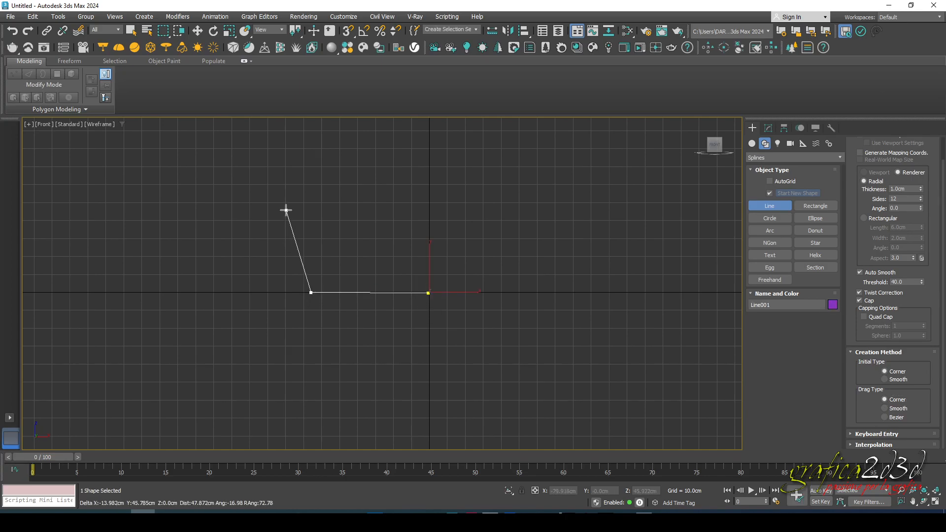
pyautogui.click(268, 213)
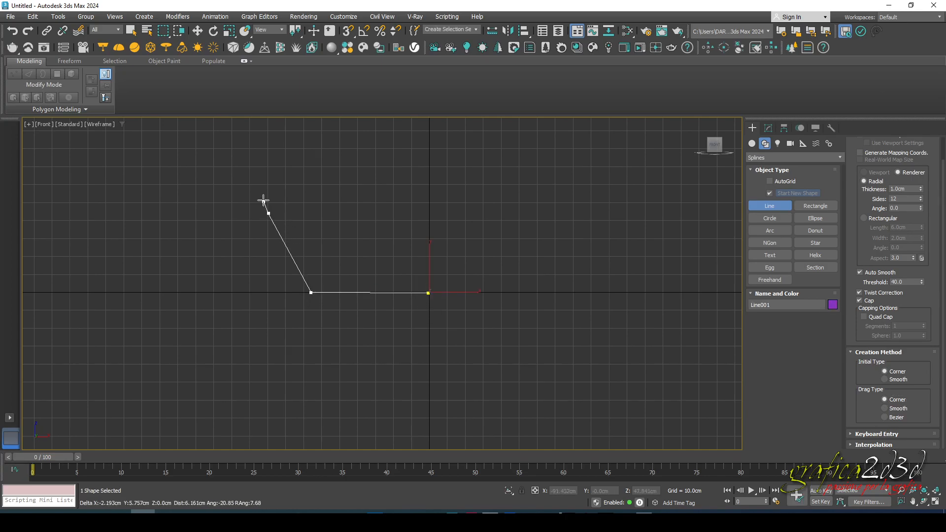
pyautogui.click(250, 133)
pyautogui.rightClick(250, 133)
pyautogui.rightClick(316, 164)
pyautogui.click(377, 184)
# Hide the viewport grid and change the profile line's object color to light cream
pyautogui.moveTo(377, 186); pyautogui.dragTo(431, 211, button='middle')
pyautogui.press('g')
pyautogui.moveTo(399, 266); pyautogui.dragTo(344, 263, button='middle')
pyautogui.click(285, 271)
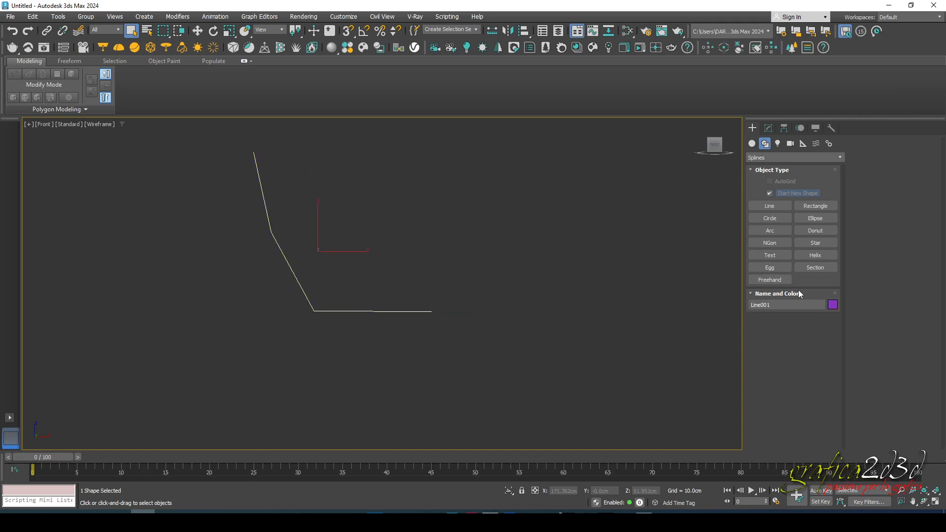
pyautogui.click(832, 304)
pyautogui.click(419, 216)
pyautogui.click(523, 314)
pyautogui.click(498, 352)
pyautogui.scroll(4, 308, 272)
pyautogui.scroll(-2, 318, 303)
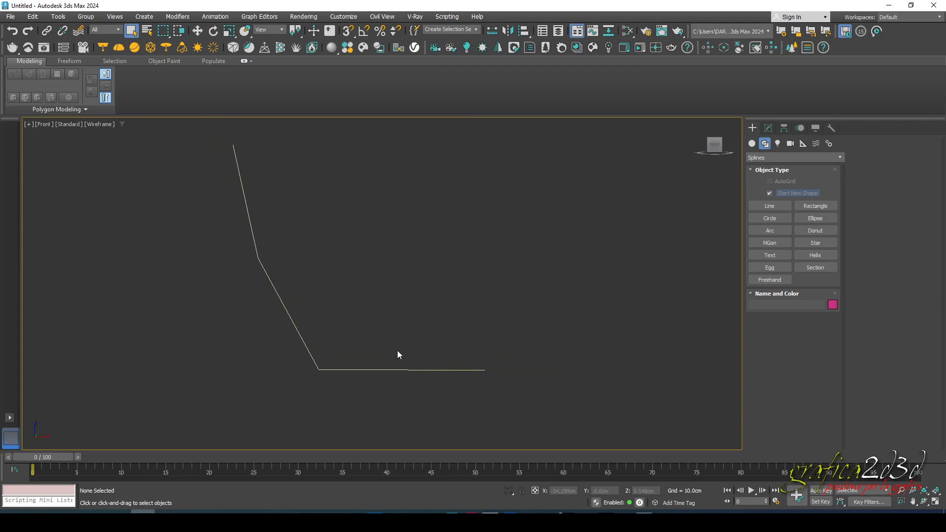
# Select the first vertex at the inner end of the line's base and set its X and Z coordinates to 0
pyautogui.click(385, 370)
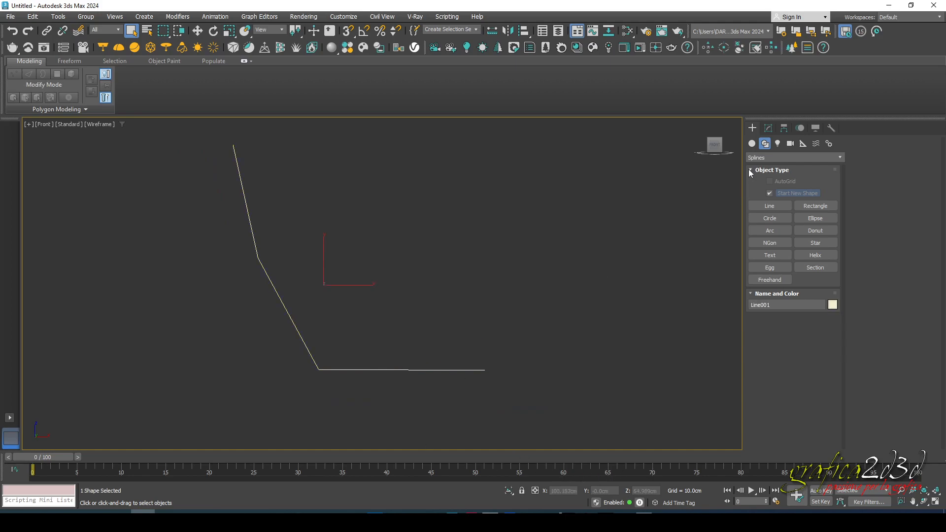
pyautogui.click(768, 128)
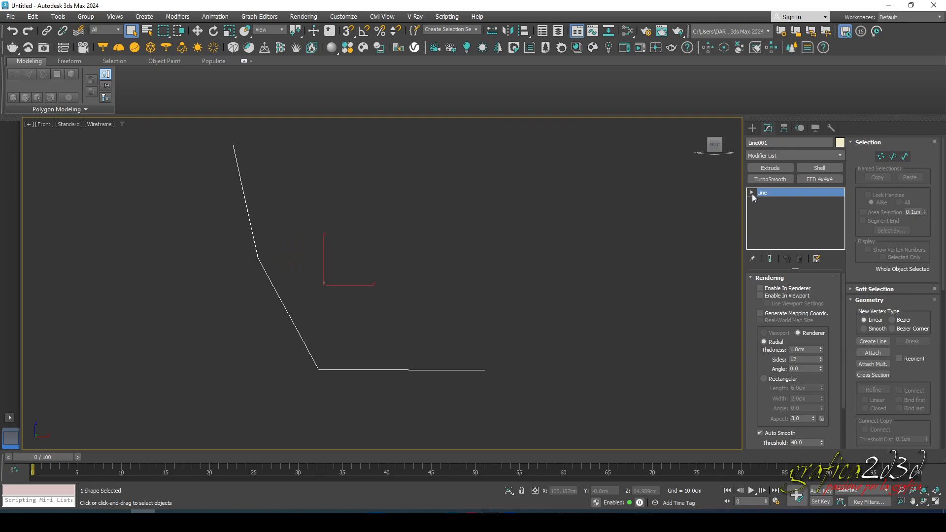
pyautogui.click(881, 157)
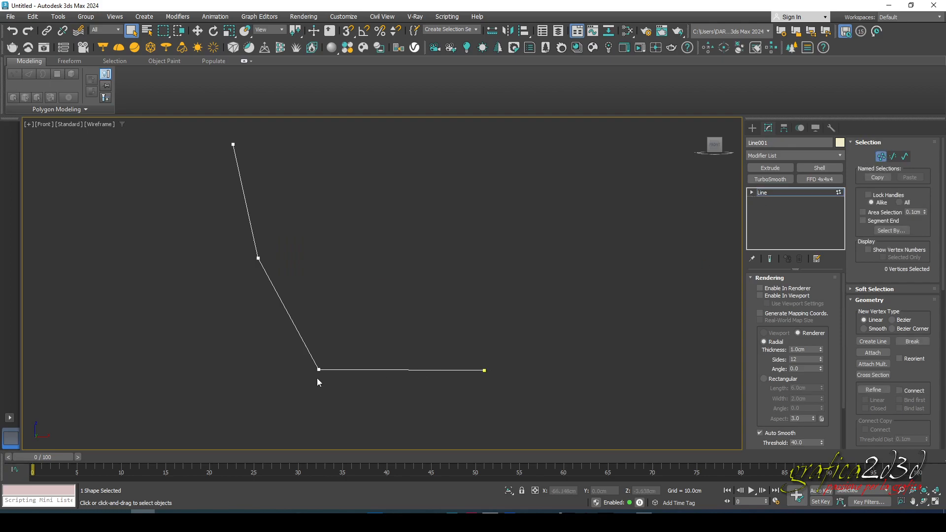
pyautogui.moveTo(301, 361); pyautogui.dragTo(517, 387)
pyautogui.moveTo(480, 355); pyautogui.dragTo(504, 389)
pyautogui.click(197, 30)
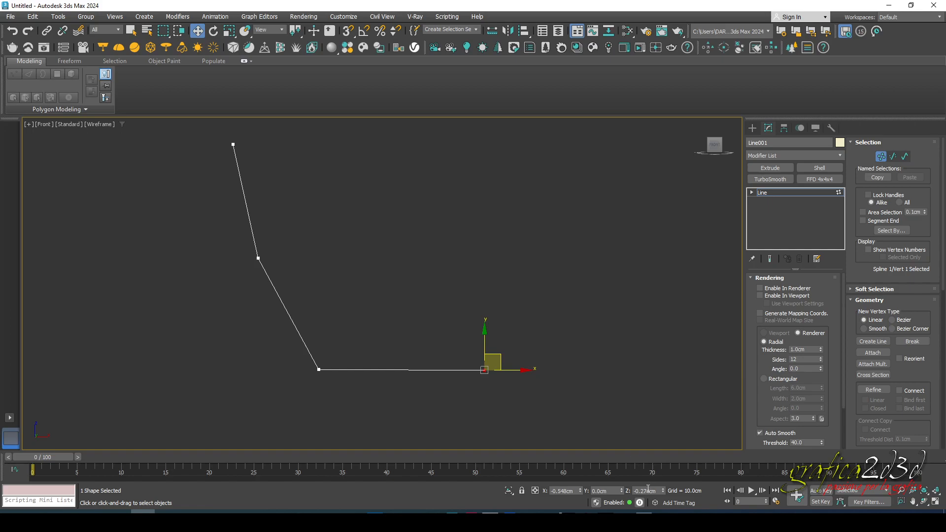
pyautogui.click(573, 490)
pyautogui.write('0')
pyautogui.press('Return')
pyautogui.click(652, 490)
pyautogui.write('0')
pyautogui.press('Return')
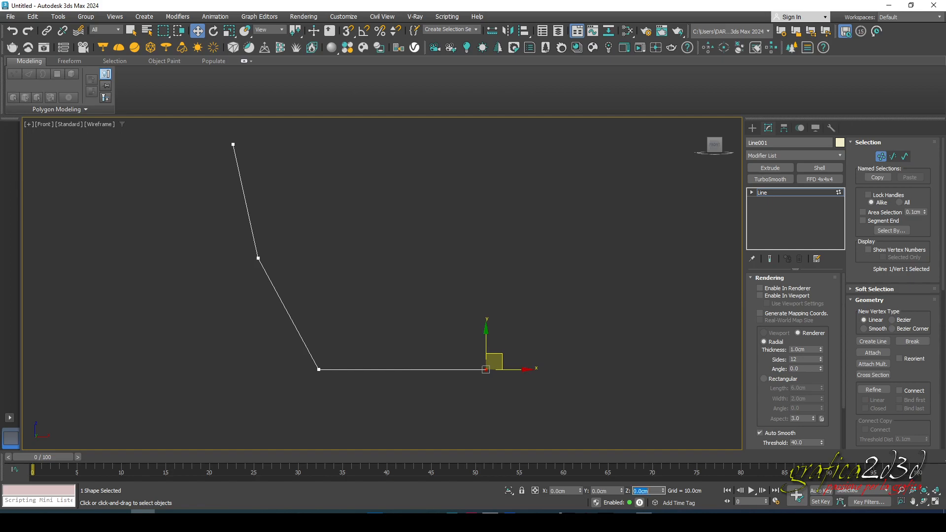
# Set the Z coordinate of the vertex at the outer corner of the base to 0
pyautogui.click(319, 372)
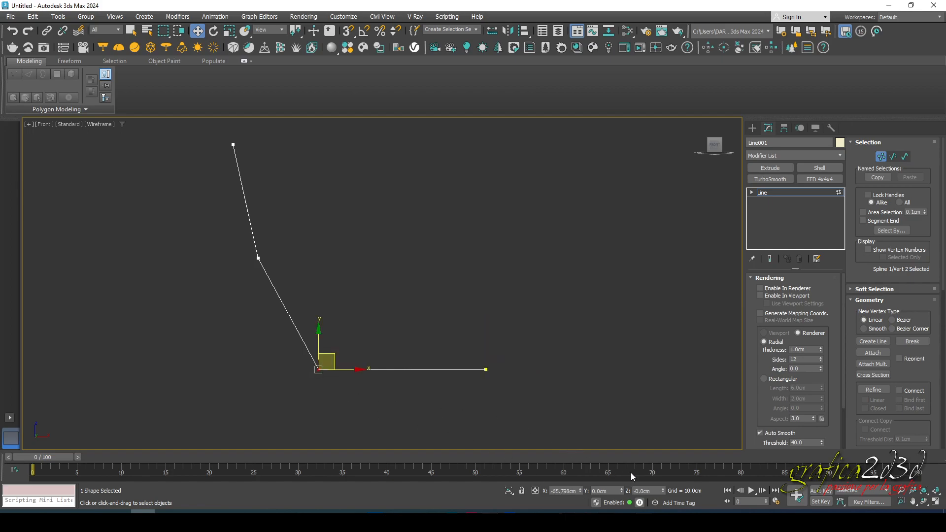
pyautogui.click(656, 490)
pyautogui.write('0')
pyautogui.click(335, 348)
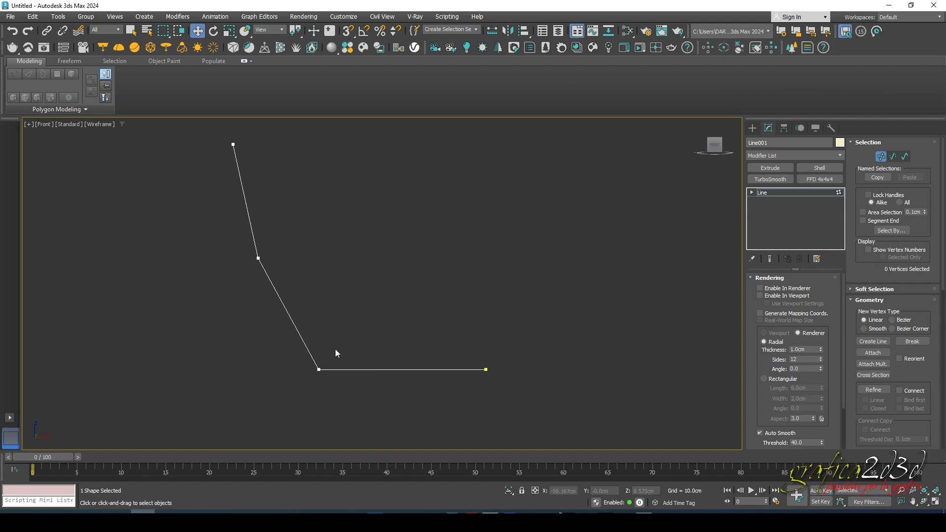
pyautogui.moveTo(312, 364); pyautogui.dragTo(338, 389)
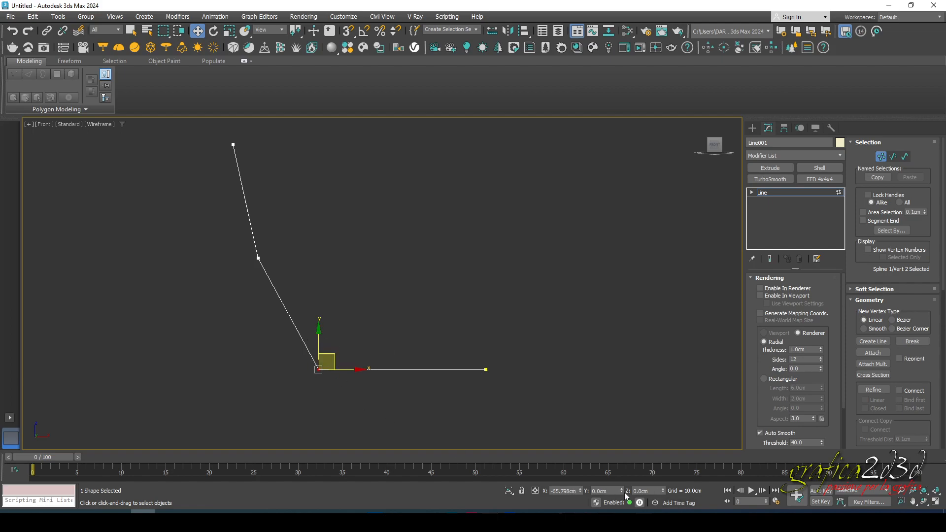
pyautogui.click(383, 312)
# Fillet the middle vertex of the sloped side into a long smooth curve, then leave vertex editing
pyautogui.moveTo(342, 294); pyautogui.dragTo(380, 310, button='middle')
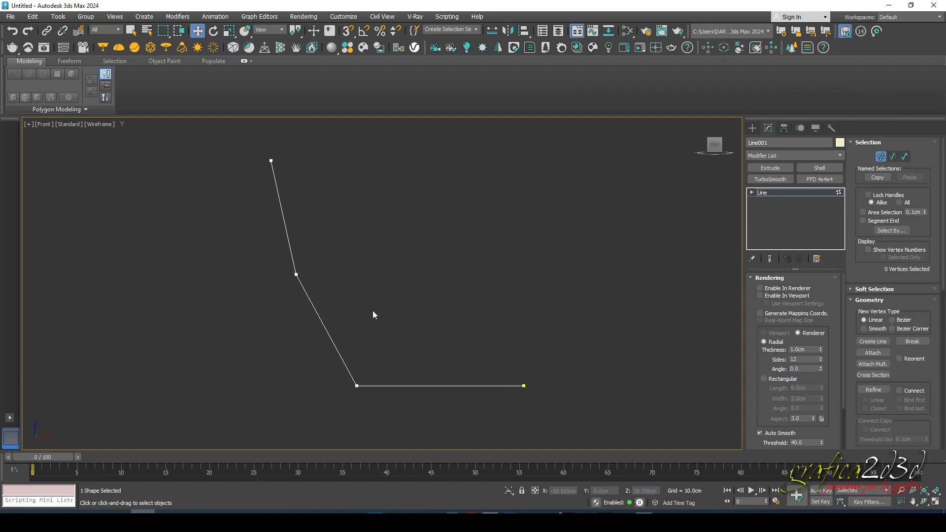
pyautogui.moveTo(313, 280); pyautogui.dragTo(313, 281)
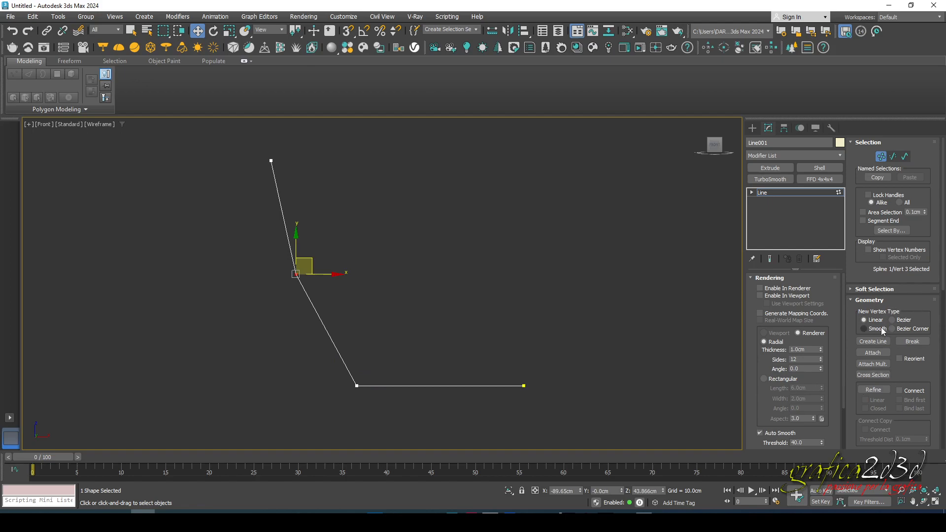
pyautogui.scroll(-5, 880, 326)
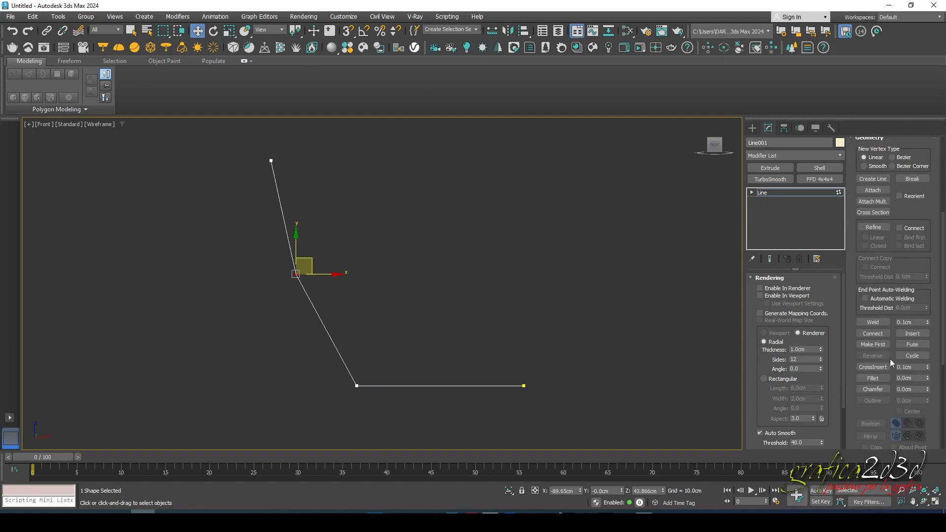
pyautogui.moveTo(929, 378); pyautogui.dragTo(928, 359)
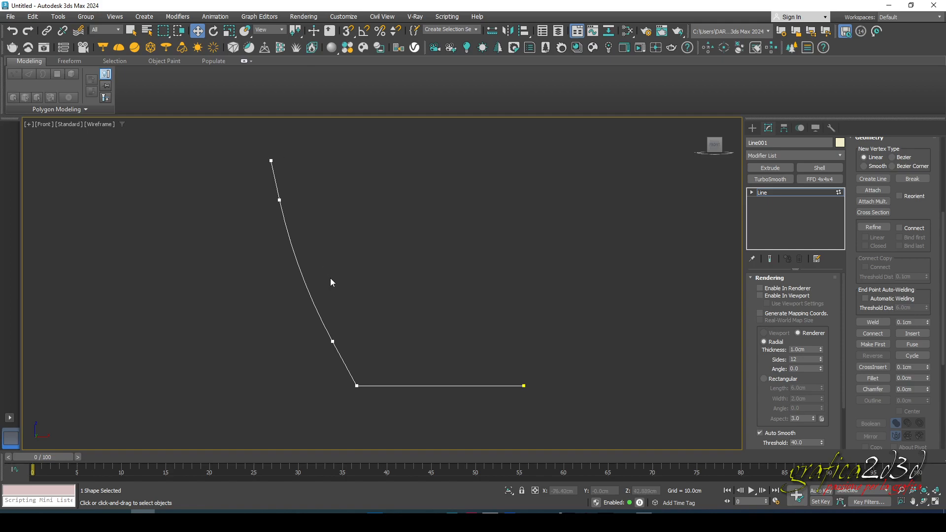
pyautogui.scroll(5, 909, 291)
pyautogui.click(881, 156)
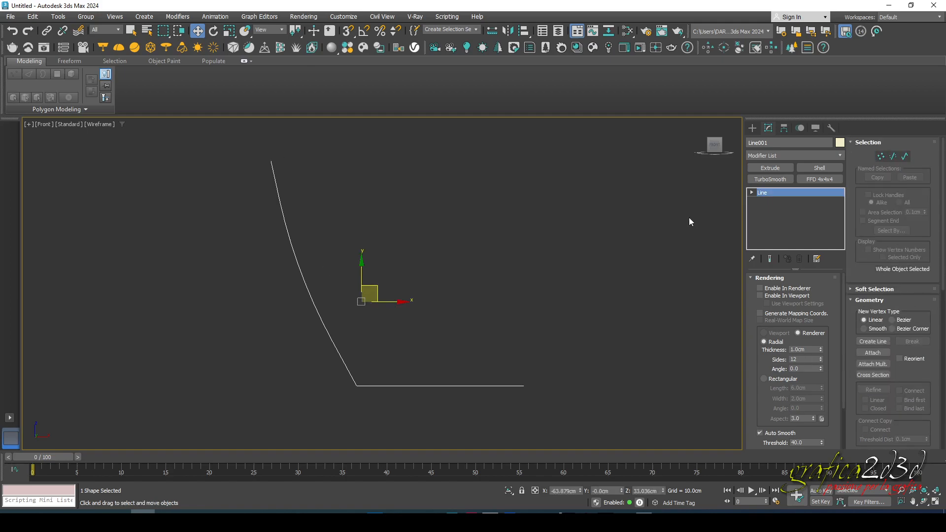
pyautogui.click(607, 232)
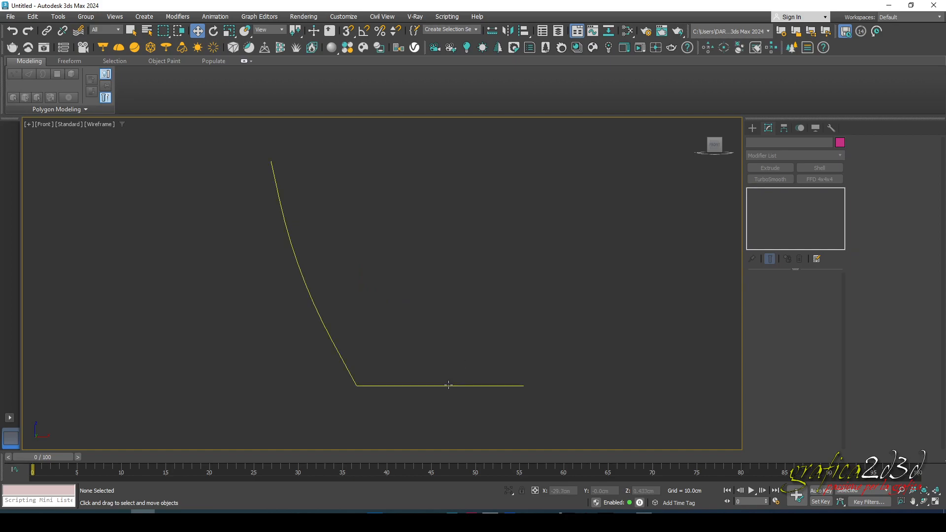
# Move only the line's pivot onto the inner end vertex of the base, using Vertex snapping
pyautogui.click(448, 384)
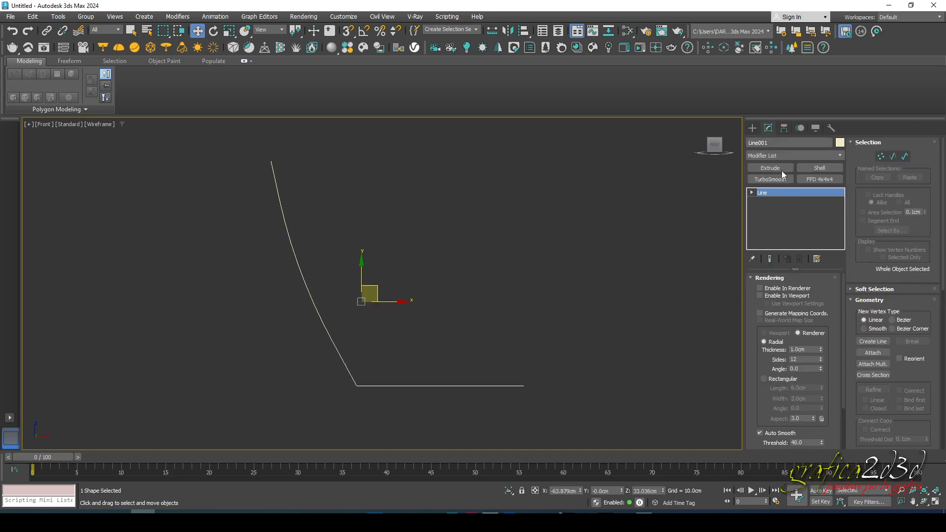
pyautogui.click(784, 129)
pyautogui.click(793, 196)
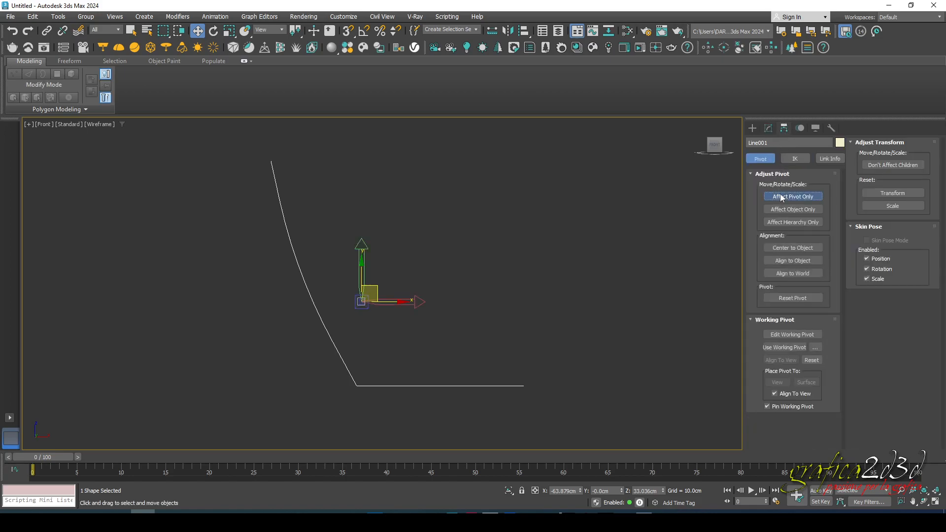
pyautogui.rightClick(348, 32)
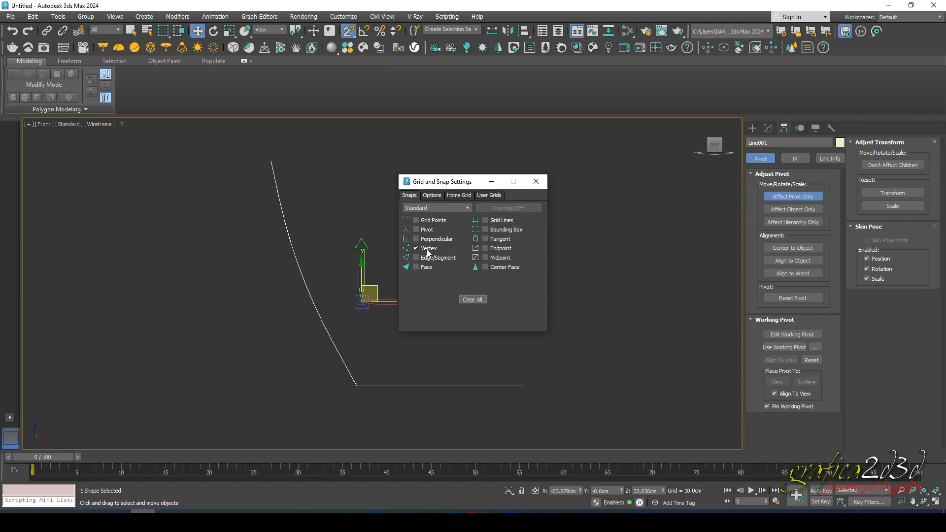
pyautogui.click(535, 186)
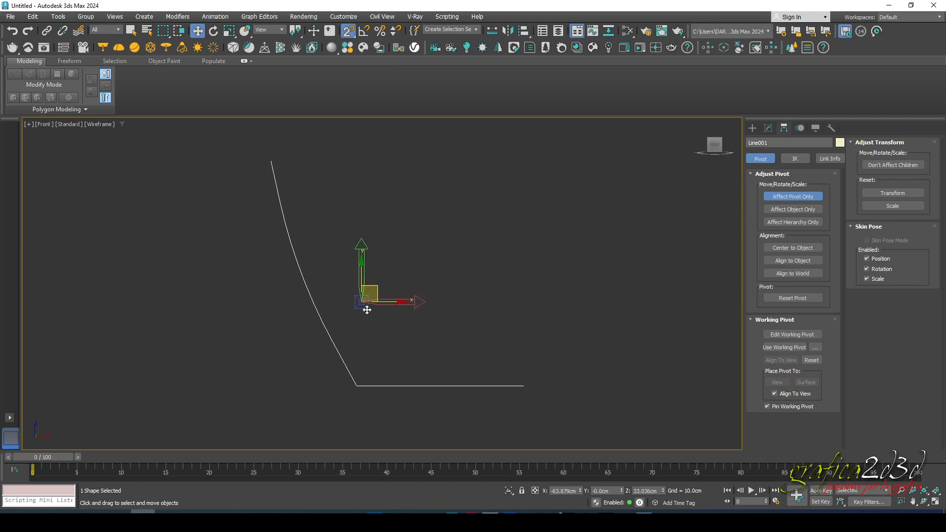
pyautogui.moveTo(362, 302); pyautogui.dragTo(524, 382)
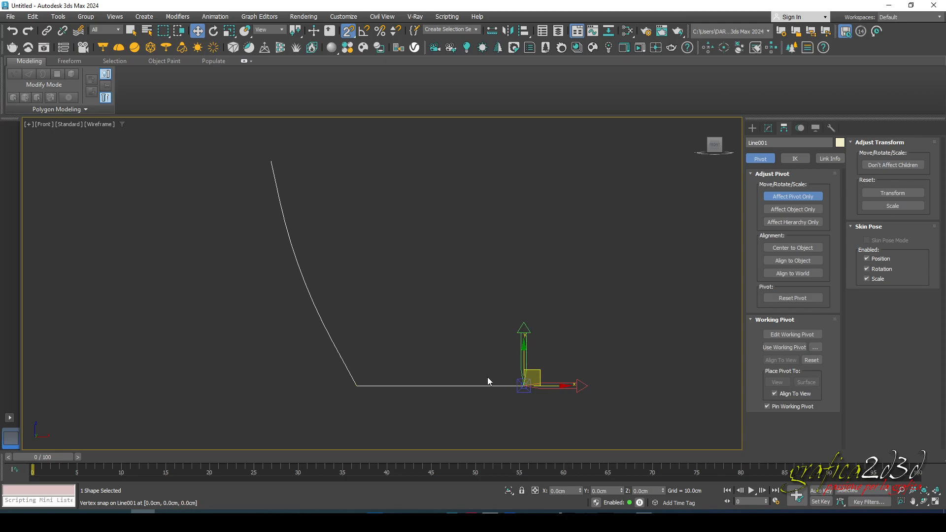
pyautogui.click(797, 197)
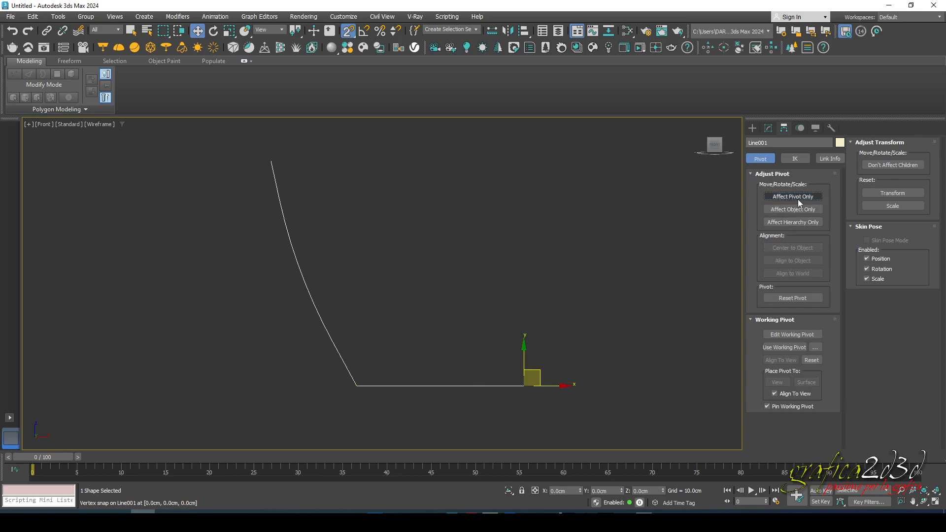
pyautogui.click(568, 270)
# Turn snapping off and shorten the base by moving the curved side's four vertices toward the pivot along X
pyautogui.scroll(-3, 510, 280)
pyautogui.moveTo(509, 285); pyautogui.dragTo(459, 290, button='middle')
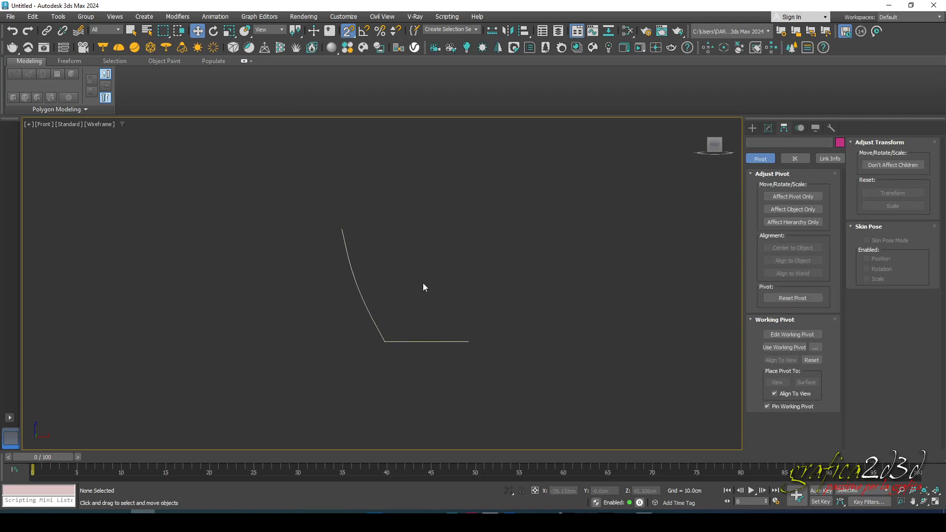
pyautogui.click(353, 271)
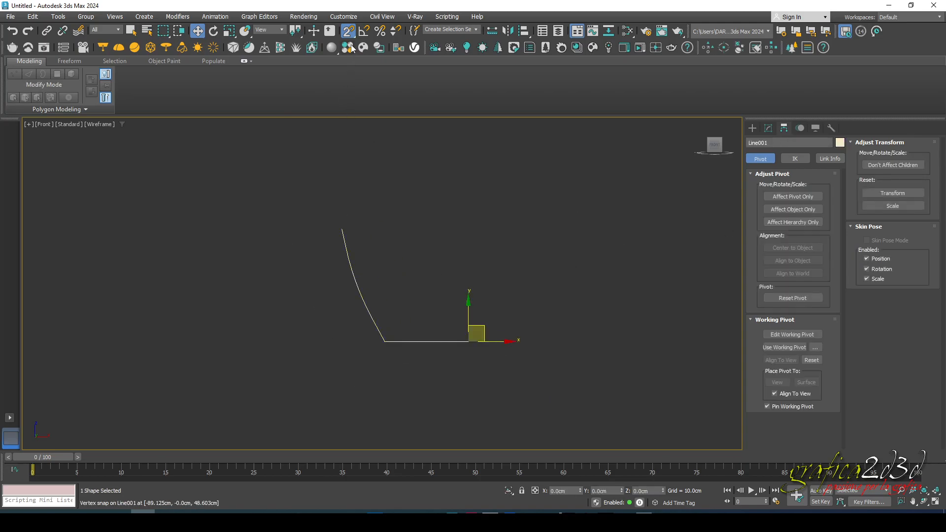
pyautogui.press('s')
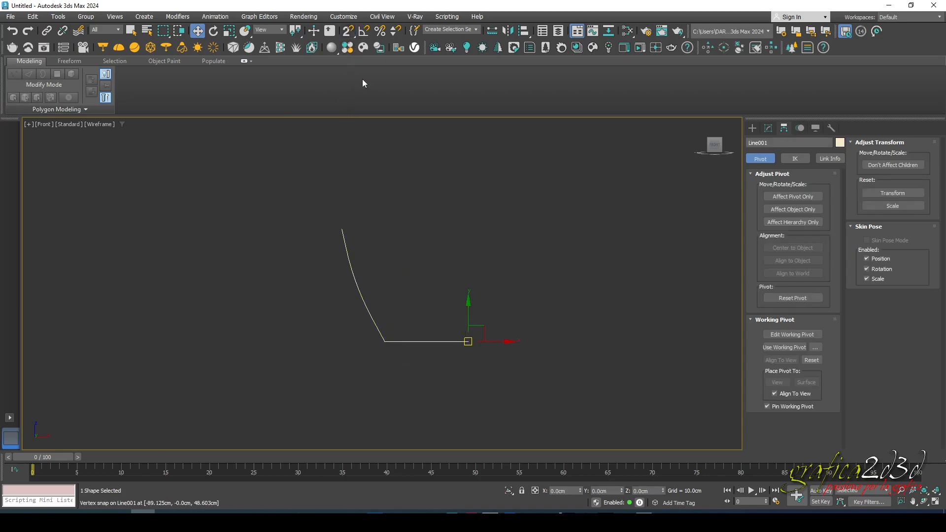
pyautogui.click(767, 128)
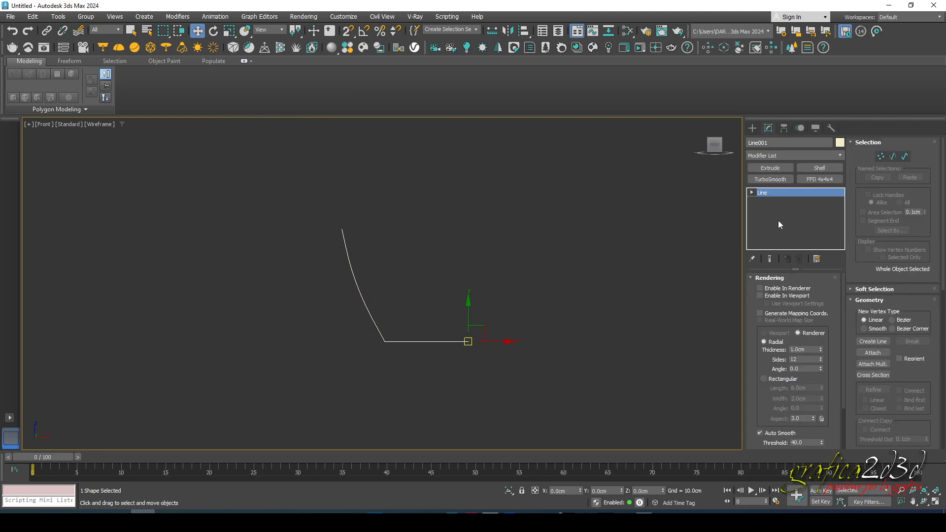
pyautogui.click(881, 156)
pyautogui.moveTo(319, 202); pyautogui.dragTo(365, 320)
pyautogui.moveTo(398, 381); pyautogui.dragTo(397, 378)
pyautogui.moveTo(414, 341); pyautogui.dragTo(439, 342)
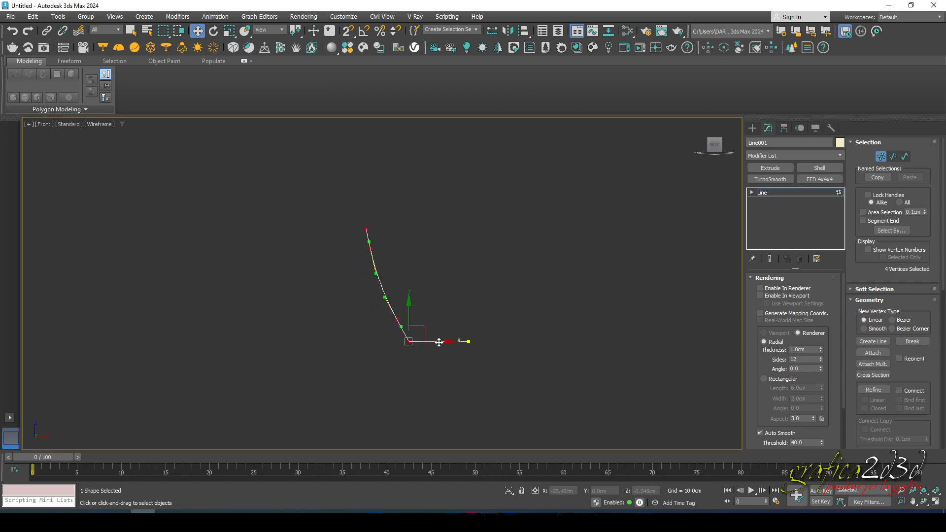
pyautogui.click(513, 333)
pyautogui.moveTo(489, 321); pyautogui.dragTo(480, 327, button='middle')
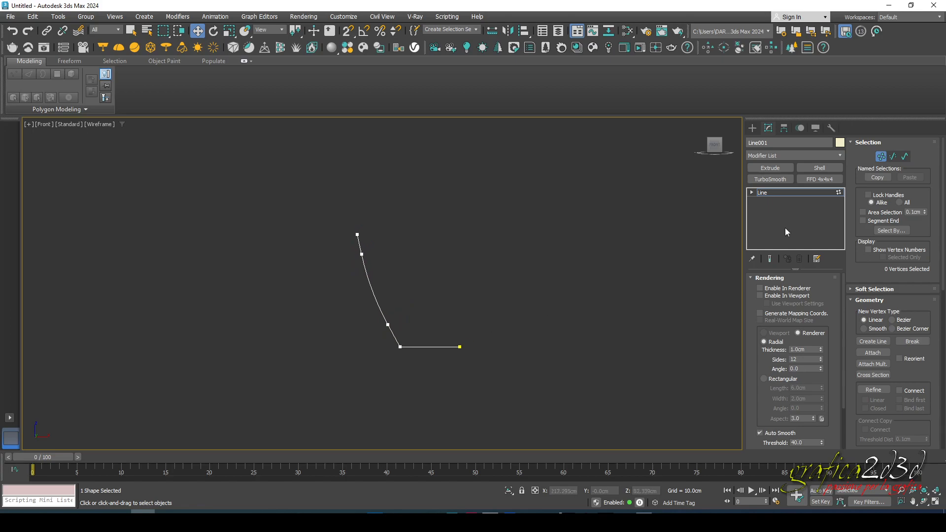
pyautogui.click(880, 156)
pyautogui.click(377, 338)
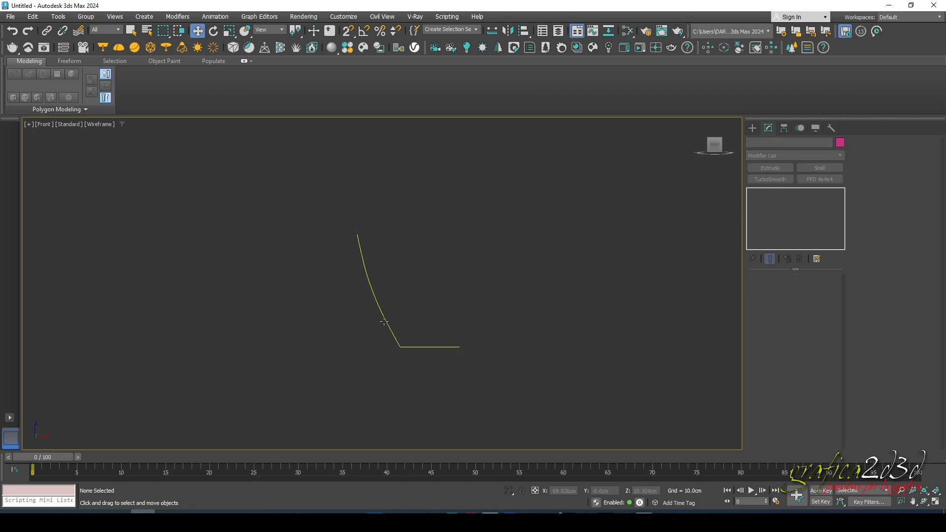
# Apply a Lathe modifier to the half-profile line and show the result in all four viewports
pyautogui.click(386, 319)
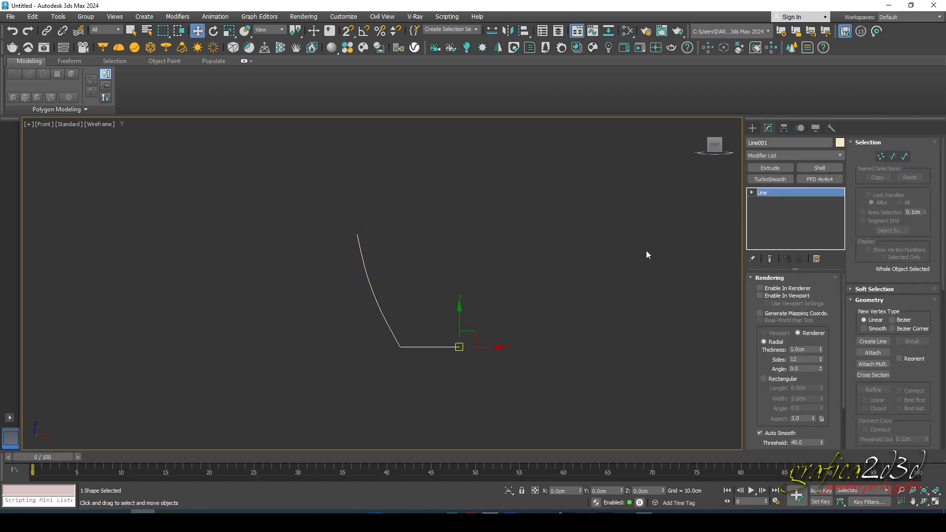
pyautogui.click(839, 155)
pyautogui.scroll(-20, 778, 345)
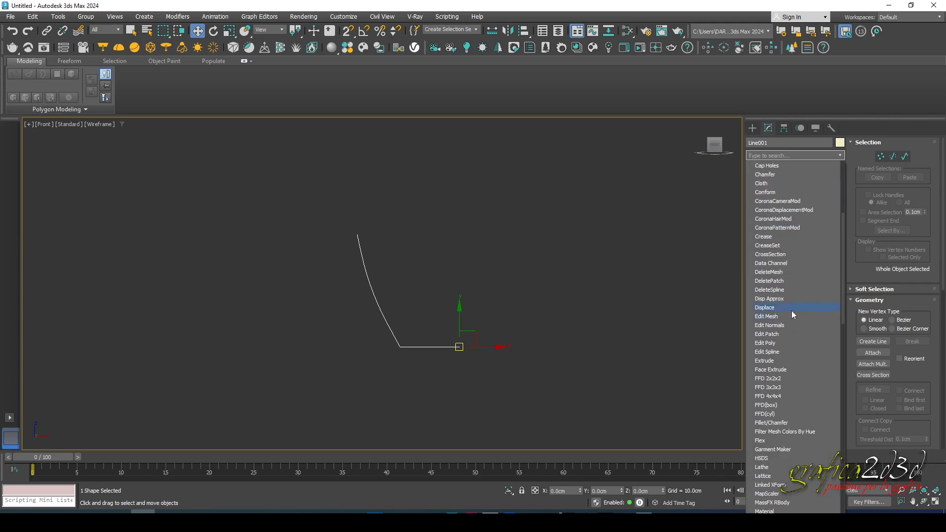
pyautogui.scroll(-3, 779, 389)
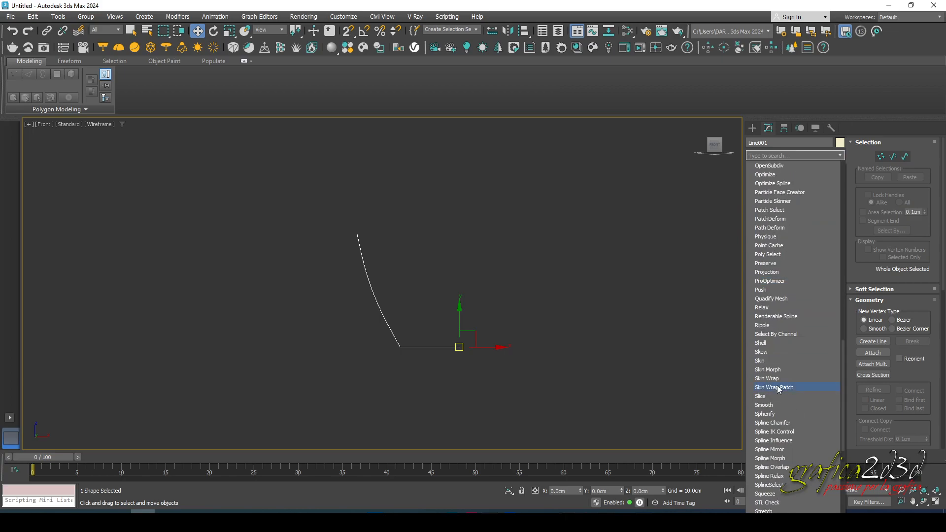
pyautogui.scroll(7, 776, 291)
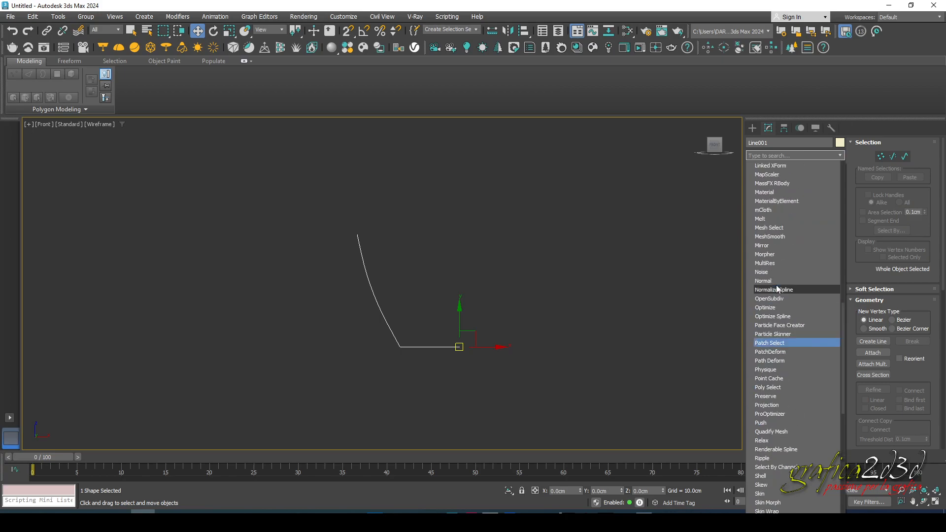
pyautogui.click(769, 230)
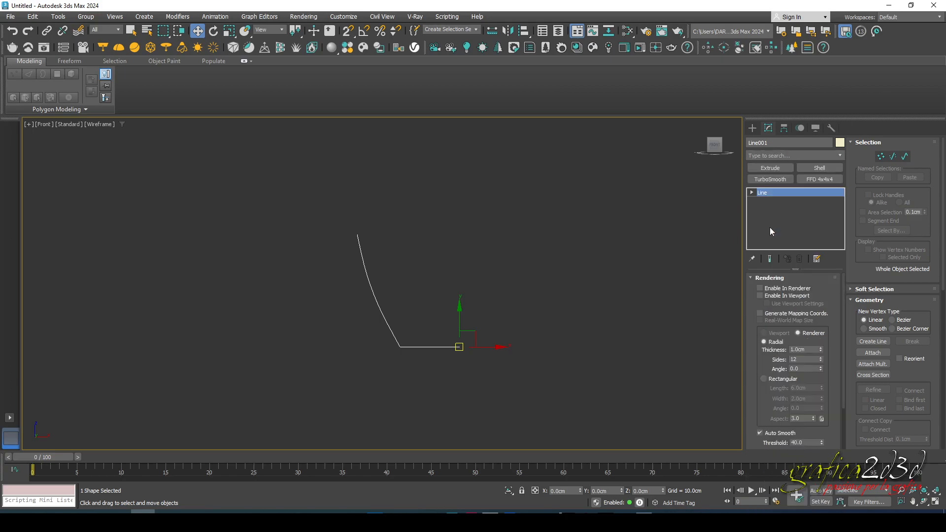
pyautogui.click(935, 501)
pyautogui.middleClick(679, 392)
pyautogui.scroll(-5, 668, 401)
pyautogui.moveTo(678, 393); pyautogui.dragTo(616, 407, button='middle')
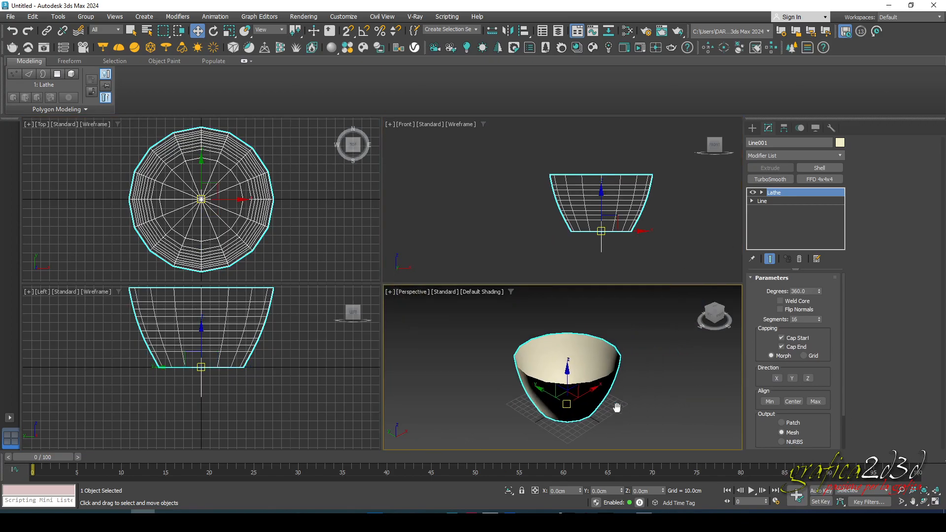
# Examine the inside of the lathed bowl around its base centre in an enlarged perspective view
pyautogui.click(935, 501)
pyautogui.click(924, 501)
pyautogui.moveTo(340, 236); pyautogui.dragTo(409, 359)
pyautogui.press('w')
pyautogui.click(481, 395)
pyautogui.scroll(5, 401, 347)
pyautogui.click(399, 347)
pyautogui.scroll(-5, 398, 347)
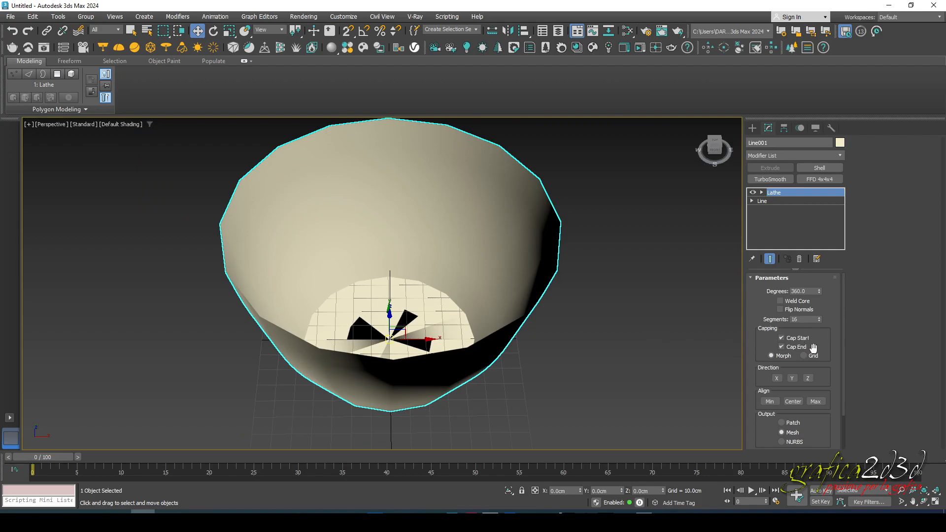
# Add a Shell modifier to the lathed bowl with an outer amount of 7.86 cm
pyautogui.click(935, 501)
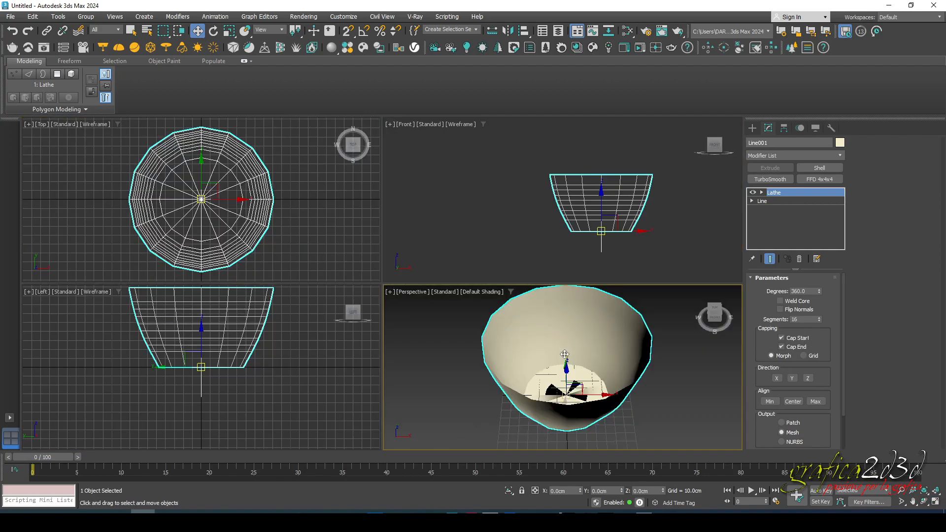
pyautogui.click(655, 243)
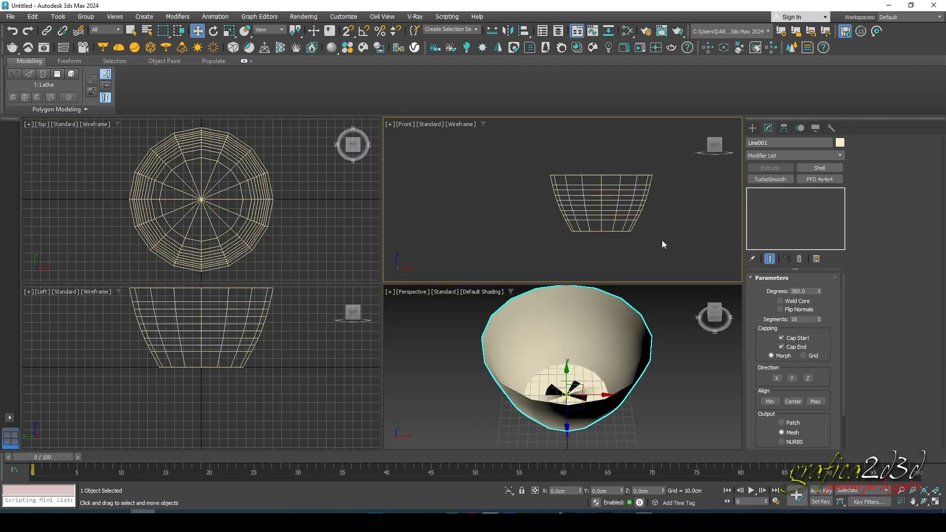
pyautogui.click(591, 318)
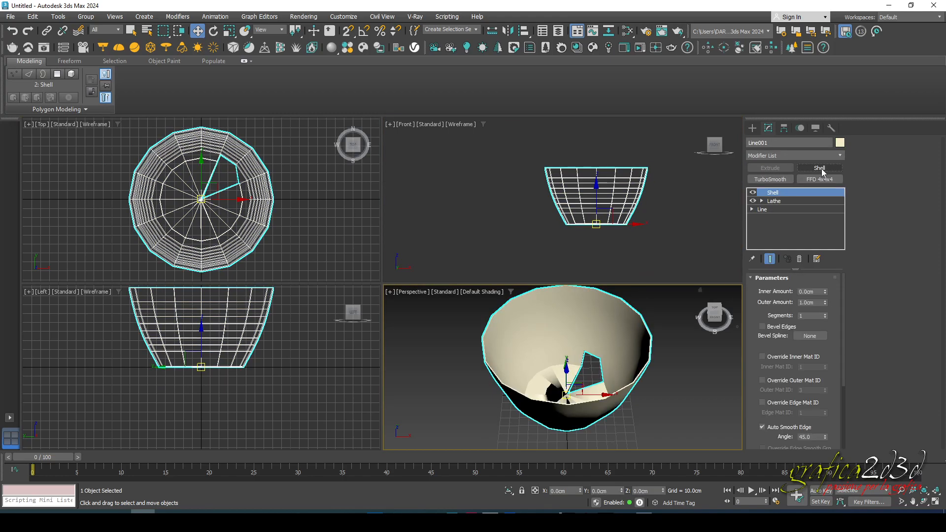
pyautogui.click(825, 300)
pyautogui.moveTo(826, 303); pyautogui.dragTo(813, 474)
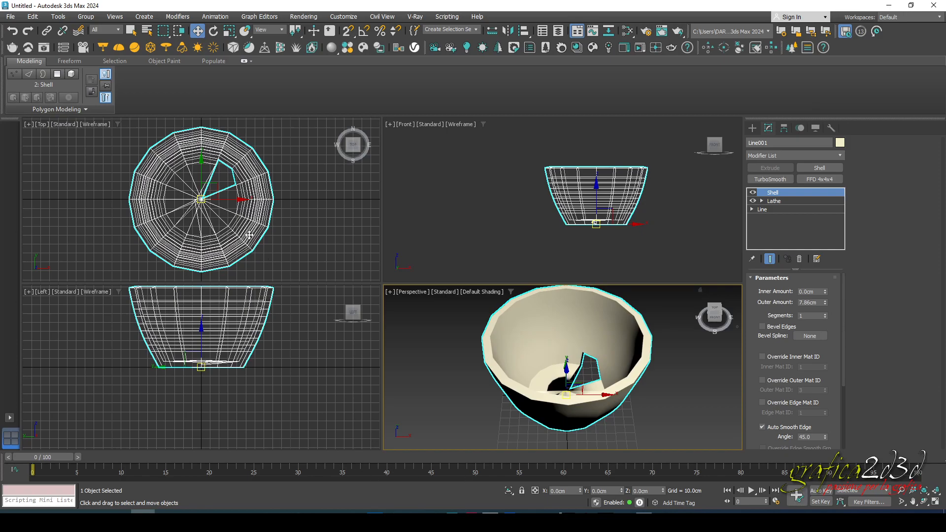
pyautogui.scroll(6, 231, 213)
pyautogui.scroll(4, 232, 213)
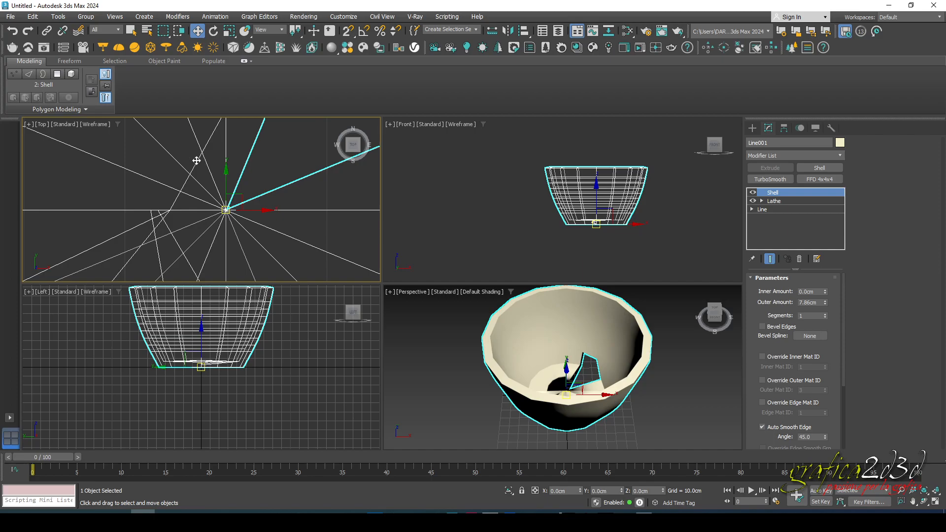
pyautogui.click(655, 250)
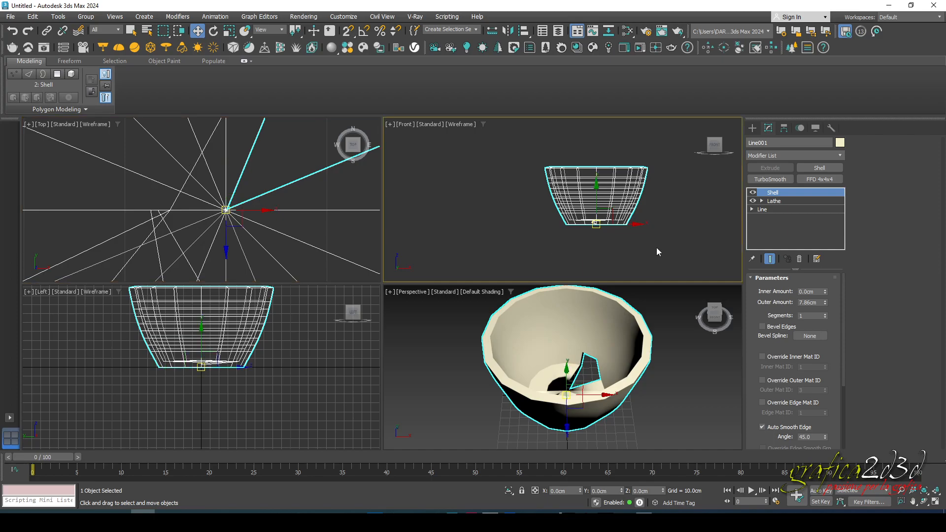
# Switch off the Shell and Lathe modifiers and inspect the bare profile line in perspective
pyautogui.click(634, 209)
pyautogui.click(752, 192)
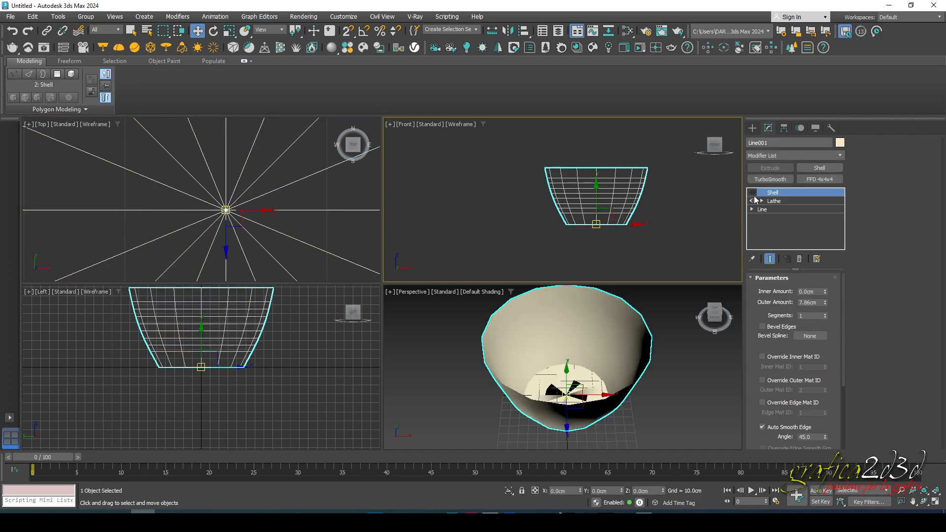
pyautogui.click(752, 201)
pyautogui.moveTo(646, 370); pyautogui.dragTo(645, 357, button='middle')
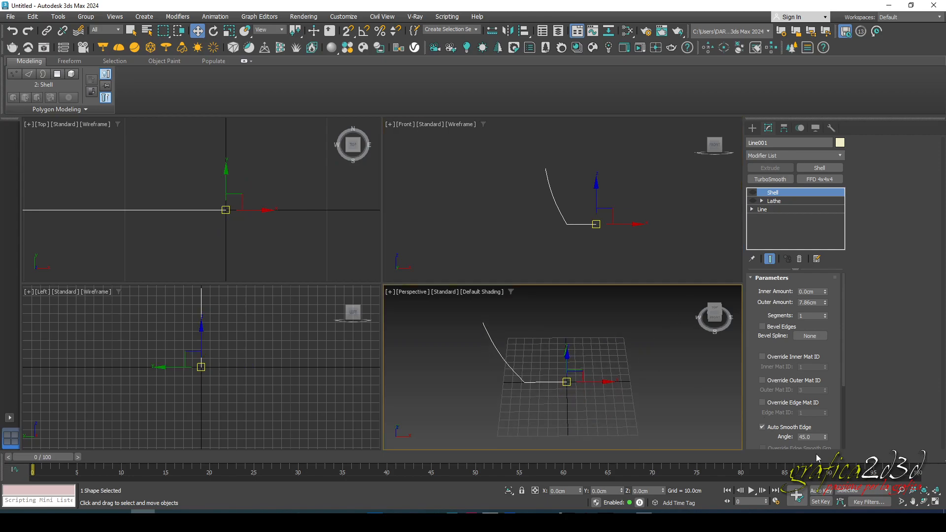
pyautogui.click(934, 502)
pyautogui.click(924, 501)
pyautogui.moveTo(422, 348); pyautogui.dragTo(384, 332)
pyautogui.press('w')
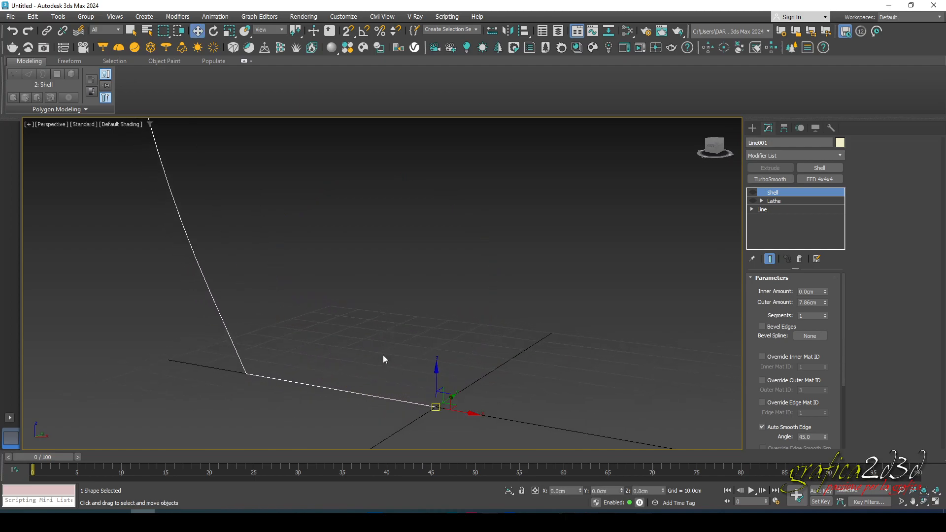
pyautogui.click(379, 381)
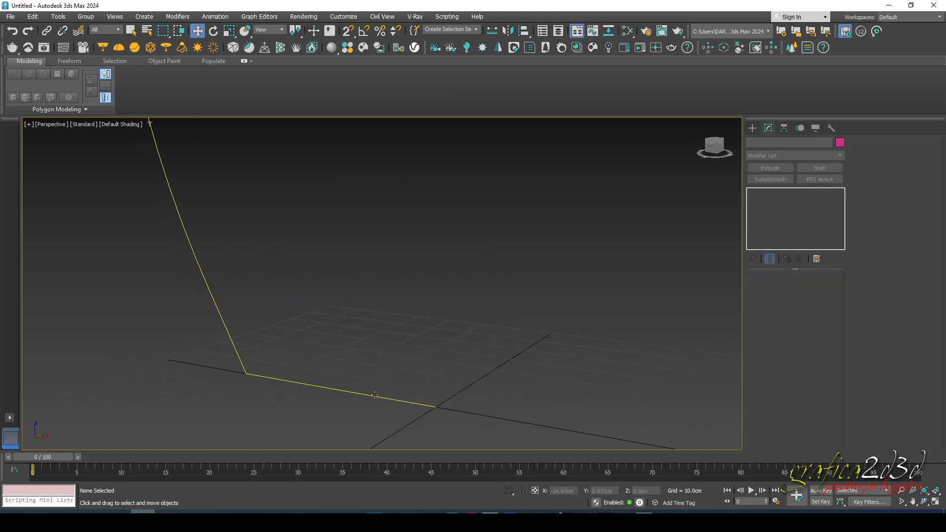
pyautogui.click(375, 395)
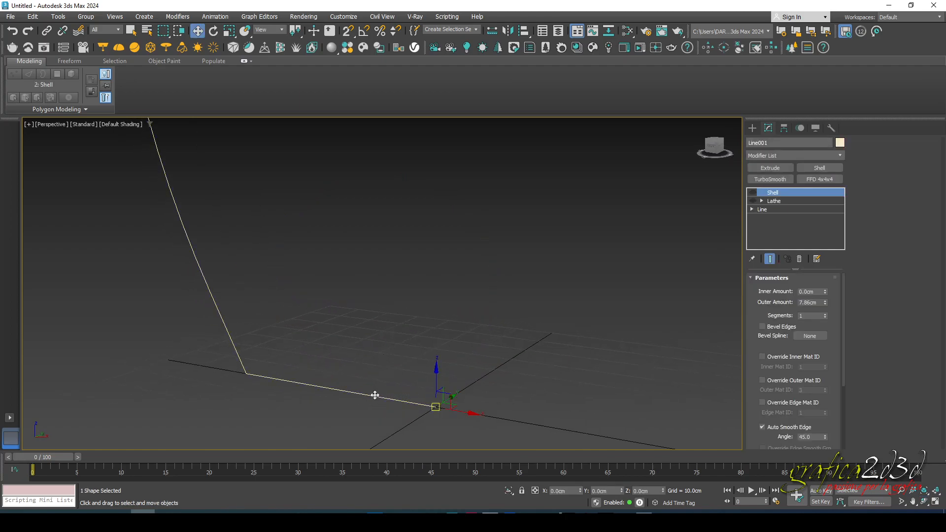
# Turn the Lathe modifier back on with Flip Normals enabled
pyautogui.click(785, 201)
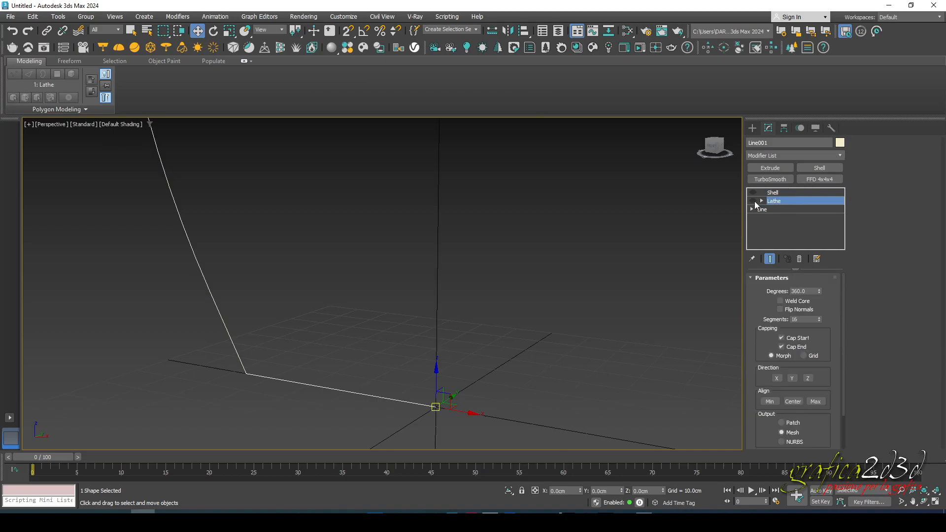
pyautogui.click(753, 200)
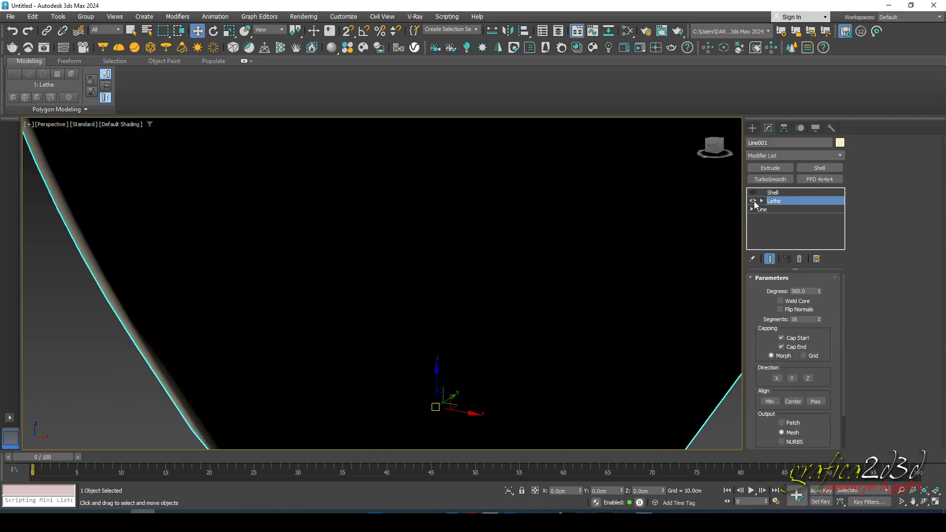
pyautogui.click(779, 309)
pyautogui.press('z')
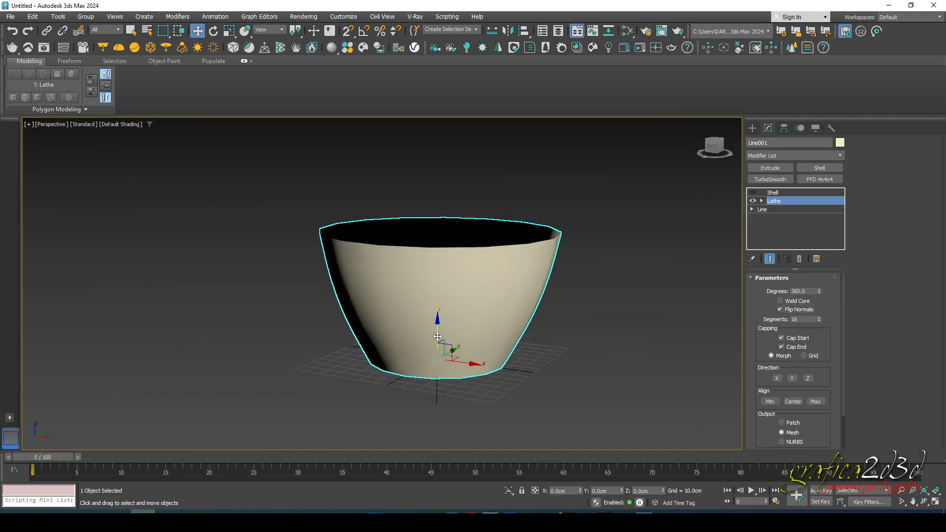
# Clean up the Lathe's base centre: disable Cap Start and Cap End, set 32 segments and enable Weld Core
pyautogui.click(924, 502)
pyautogui.moveTo(511, 293); pyautogui.dragTo(472, 201)
pyautogui.scroll(6, 447, 316)
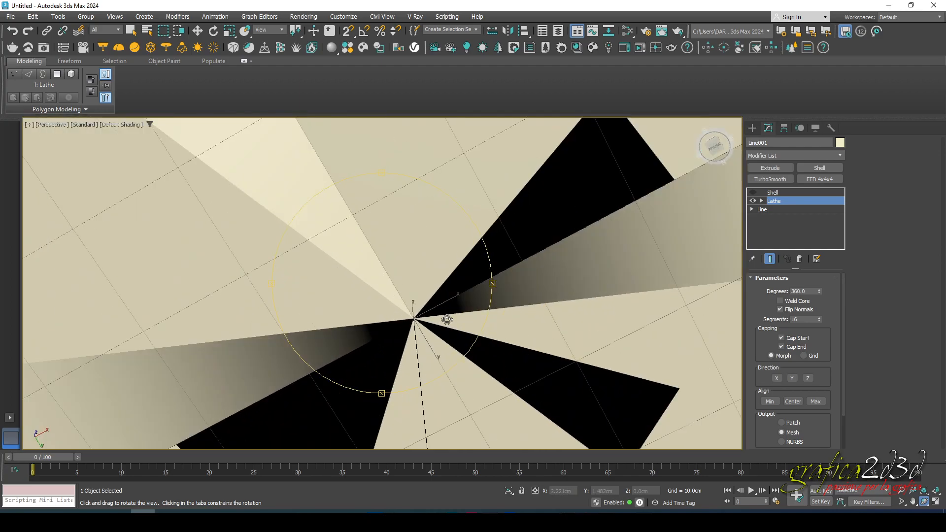
pyautogui.moveTo(447, 320); pyautogui.dragTo(472, 271, button='middle')
pyautogui.moveTo(472, 271); pyautogui.dragTo(479, 296)
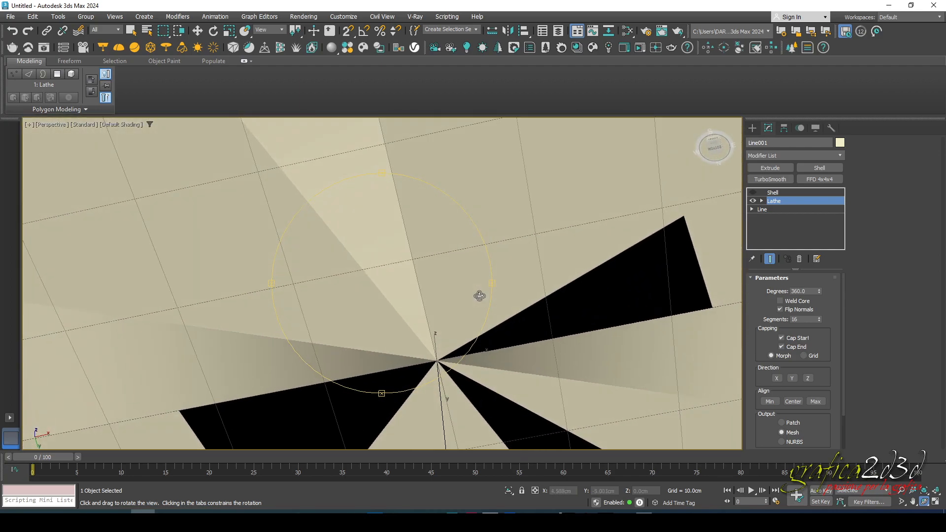
pyautogui.click(795, 338)
pyautogui.press('Return')
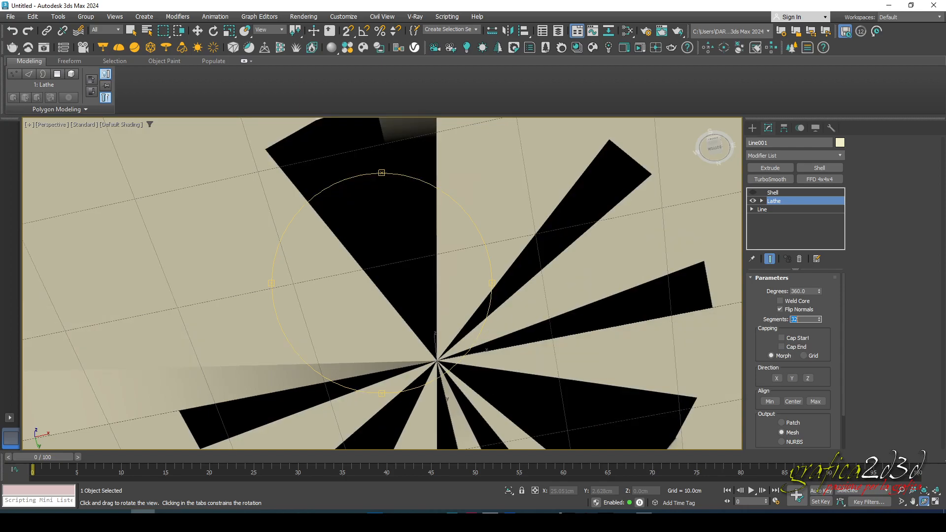
pyautogui.click(788, 301)
pyautogui.moveTo(620, 265); pyautogui.dragTo(448, 363)
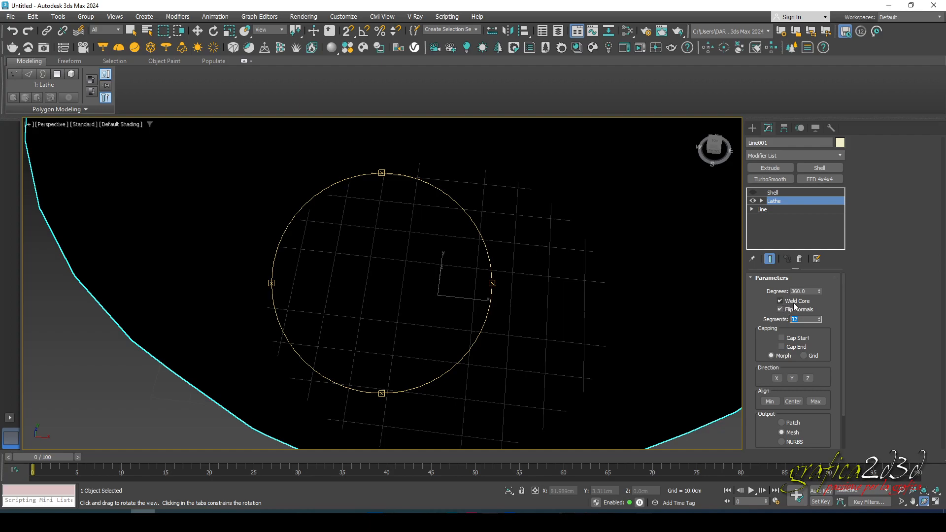
pyautogui.moveTo(418, 304)
pyautogui.mouseDown()
pyautogui.moveTo(421, 236)
pyautogui.moveTo(426, 307)
pyautogui.mouseUp()
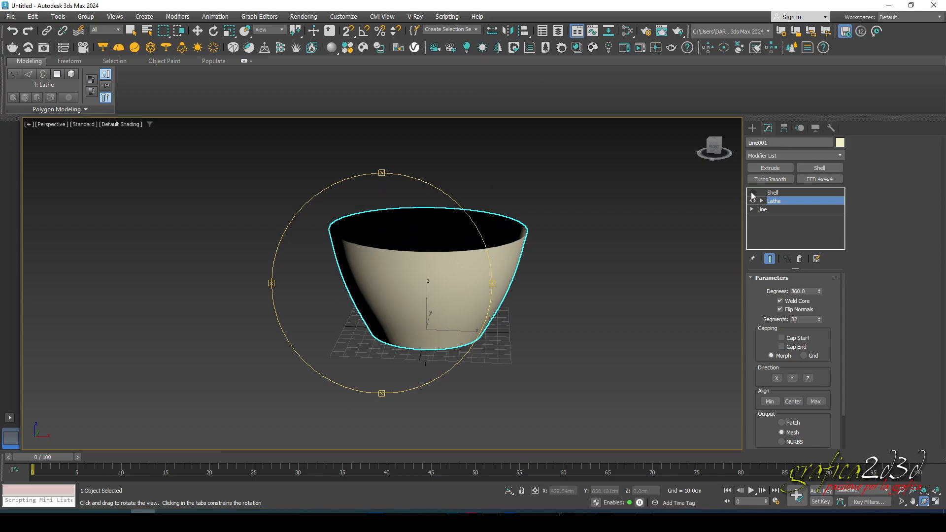
# Turn the Shell modifier back on above the Lathe to restore the bowl's wall thickness
pyautogui.click(752, 192)
pyautogui.moveTo(428, 285); pyautogui.dragTo(515, 281)
pyautogui.rightClick(539, 281)
pyautogui.press('Up')
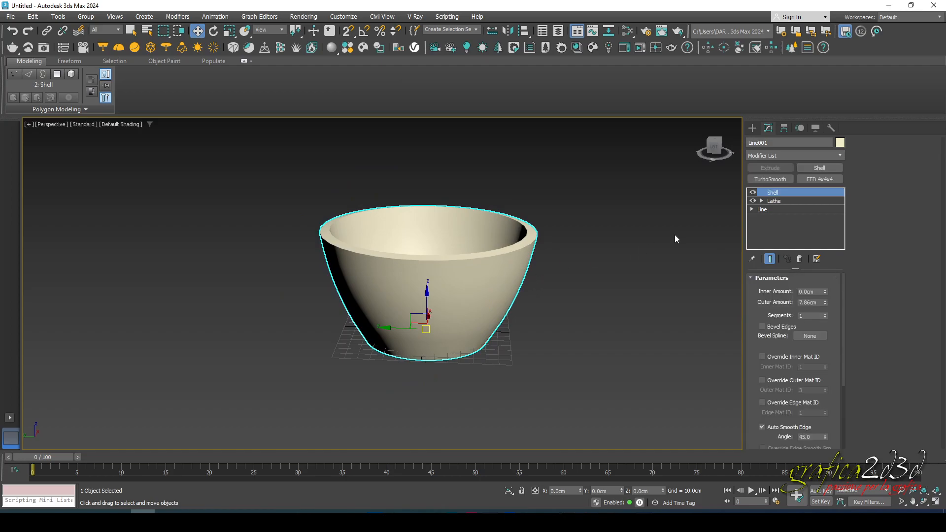
# Collapse the bowl's entire modifier stack into an editable mesh
pyautogui.rightClick(779, 192)
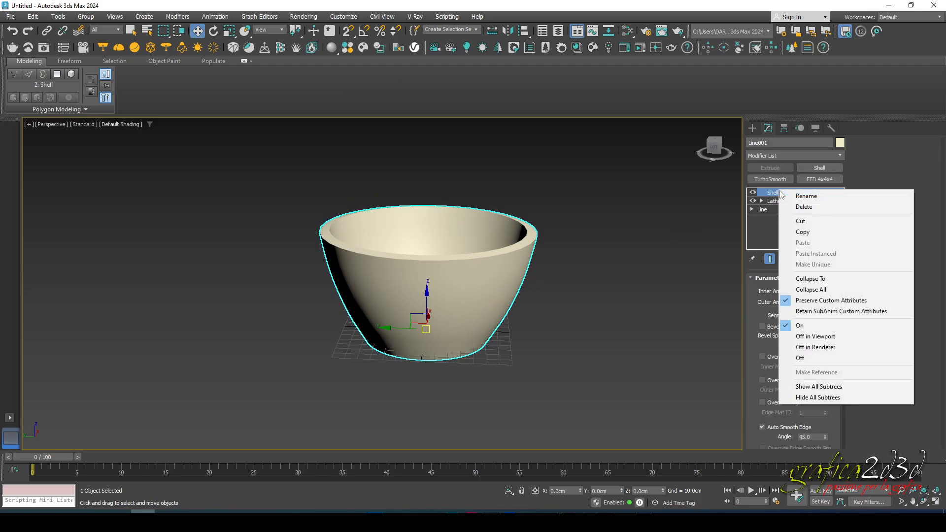
pyautogui.click(807, 290)
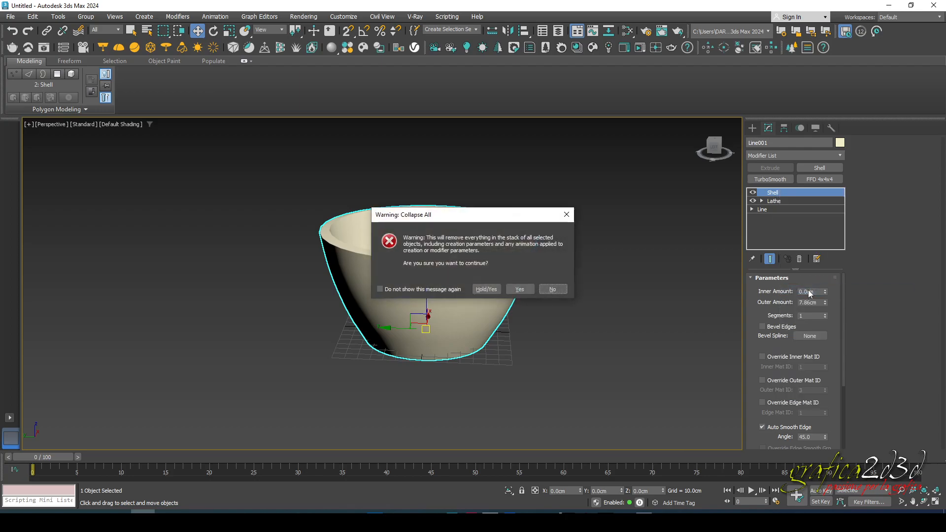
pyautogui.click(522, 289)
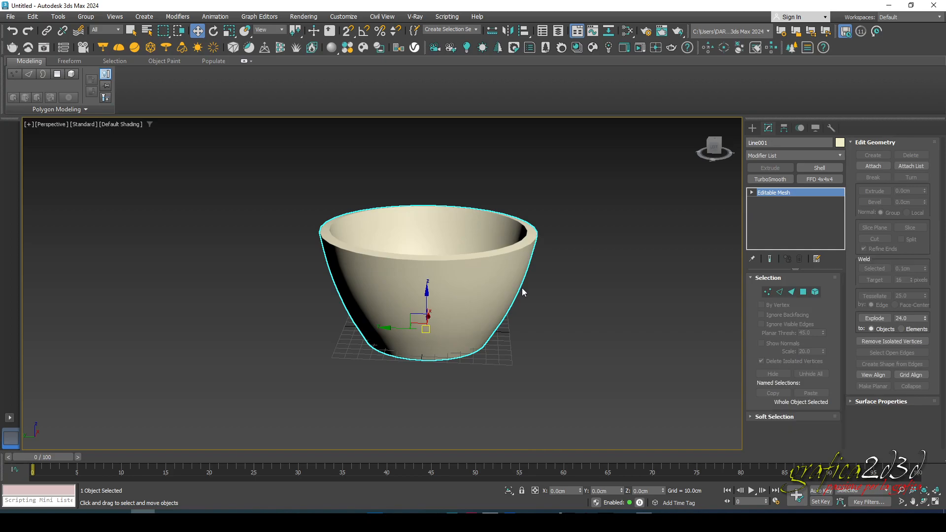
# Display edged faces on the bowl in perspective and check its mesh in the Top view
pyautogui.press('F4')
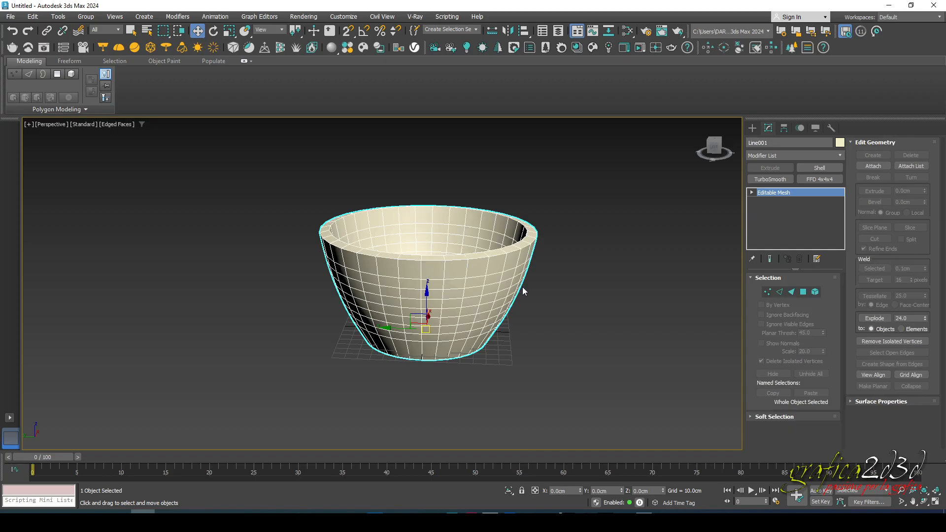
pyautogui.moveTo(562, 311); pyautogui.dragTo(402, 286, button='middle')
pyautogui.scroll(3, 436, 285)
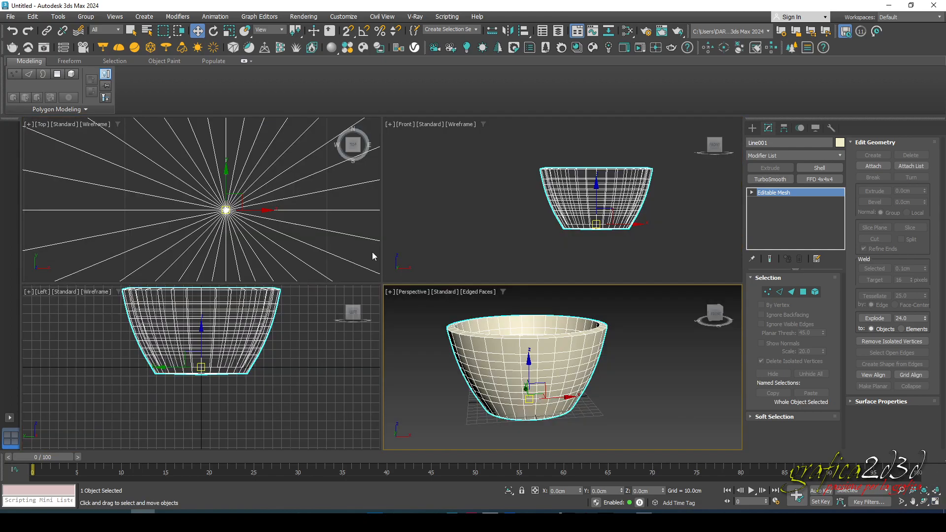
pyautogui.click(935, 502)
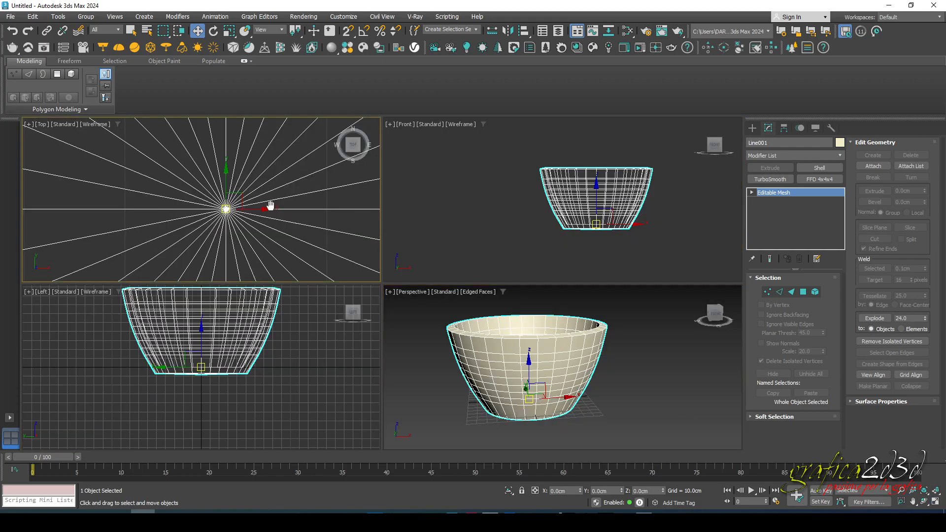
pyautogui.scroll(-5, 272, 204)
pyautogui.scroll(4, 295, 214)
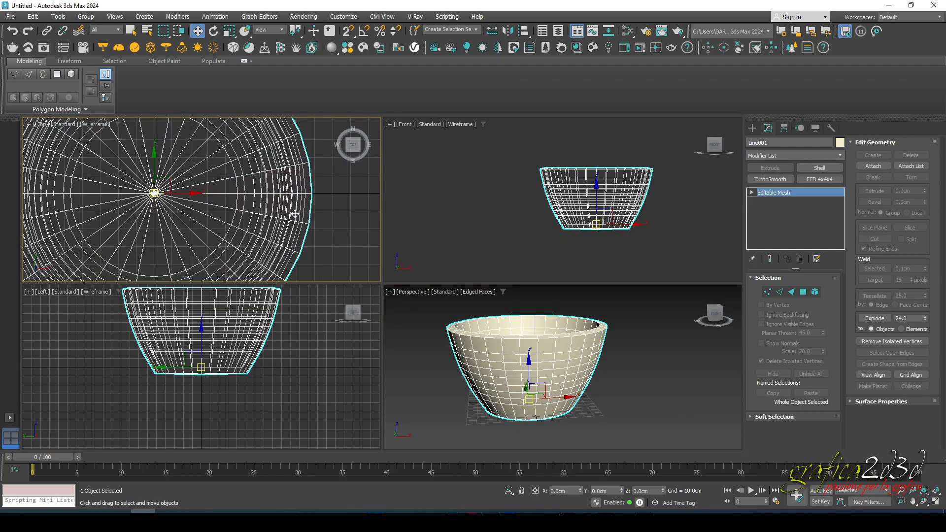
pyautogui.scroll(-4, 330, 211)
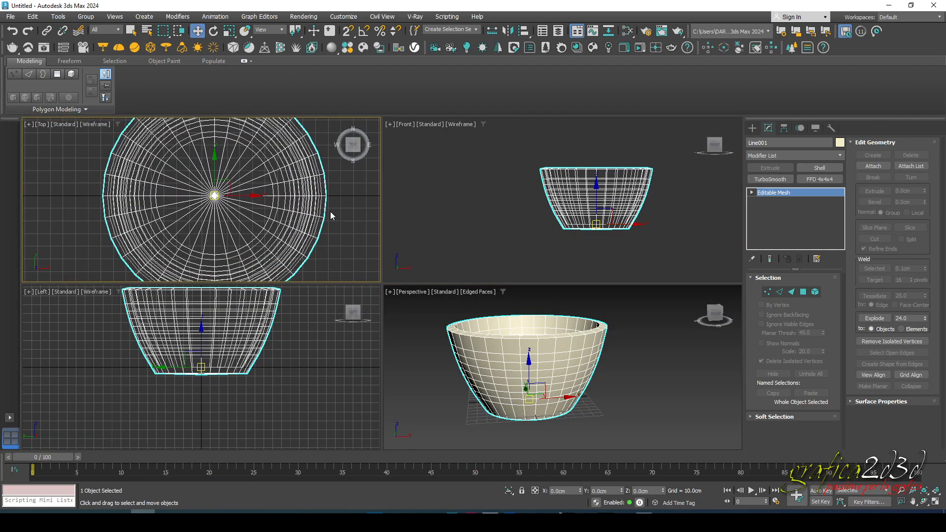
# Enter polygon-level editing on the bowl mesh and select the two adjacent rim polygons on its +X side in the Top view
pyautogui.scroll(3, 323, 203)
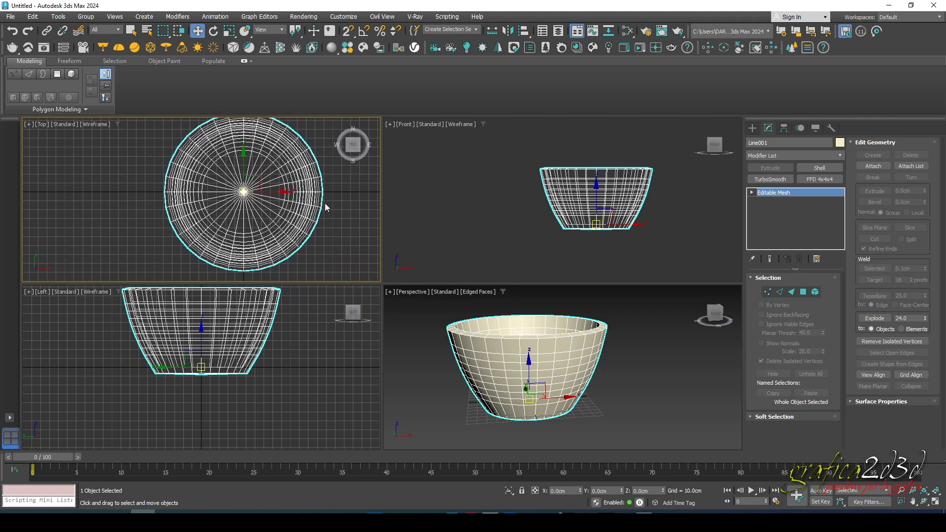
pyautogui.scroll(2, 340, 194)
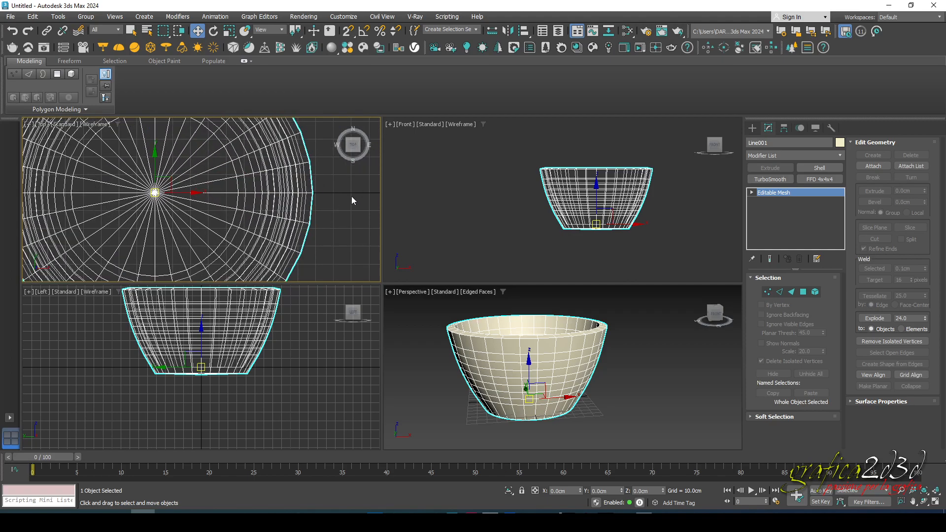
pyautogui.click(803, 293)
pyautogui.scroll(3, 322, 197)
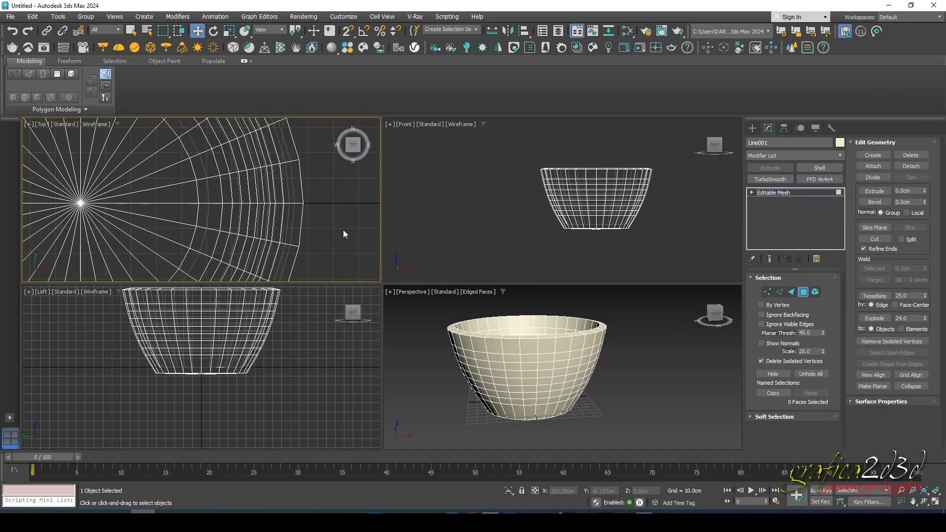
pyautogui.click(293, 188)
pyautogui.click(292, 214)
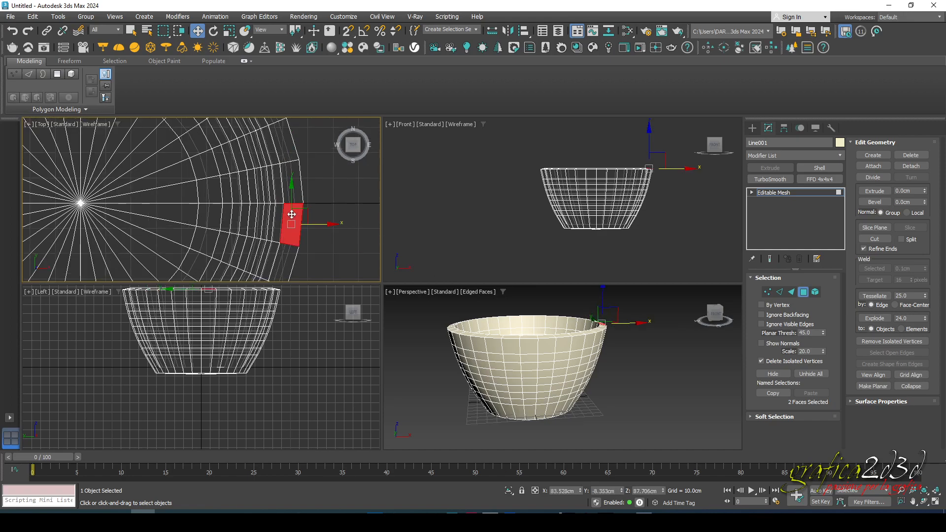
pyautogui.keyDown('ctrl'); pyautogui.click(293, 186); pyautogui.keyUp('ctrl')
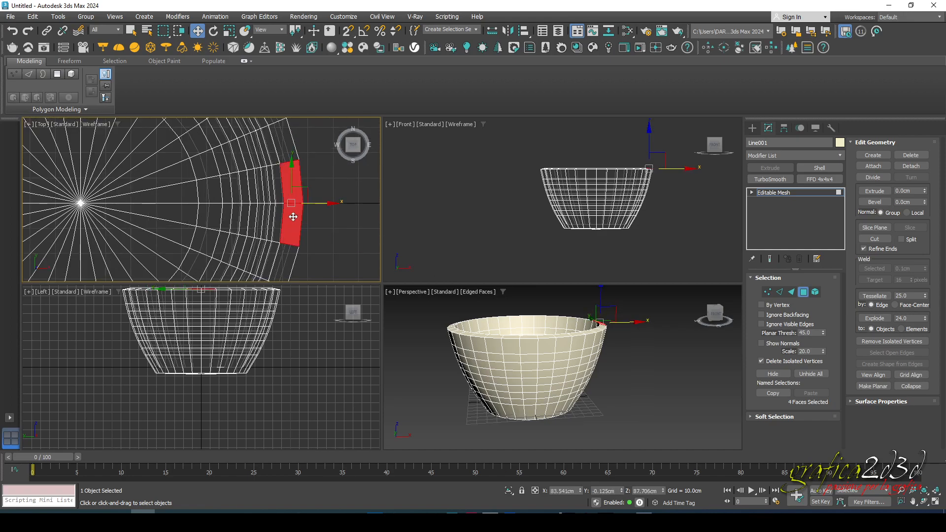
# Select a two-by-two block of polygons on the upper outer wall of the bowl, beneath the marked rim polygons
pyautogui.keyDown('alt'); pyautogui.moveTo(643, 362); pyautogui.dragTo(566, 367, button='middle'); pyautogui.keyUp('alt')
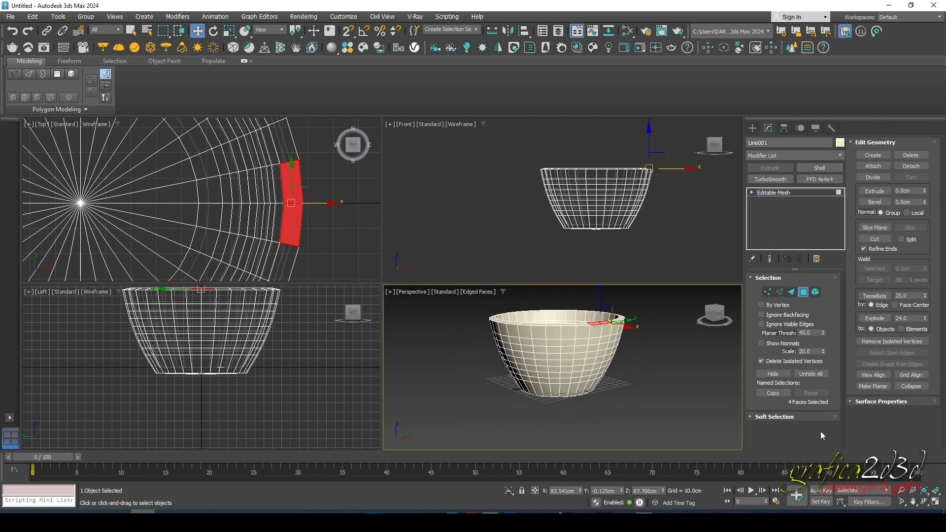
pyautogui.click(936, 502)
pyautogui.moveTo(502, 288); pyautogui.dragTo(383, 203, button='middle')
pyautogui.scroll(-1, 521, 318)
pyautogui.scroll(3, 491, 282)
pyautogui.scroll(2, 406, 243)
pyautogui.moveTo(405, 243); pyautogui.dragTo(346, 238, button='middle')
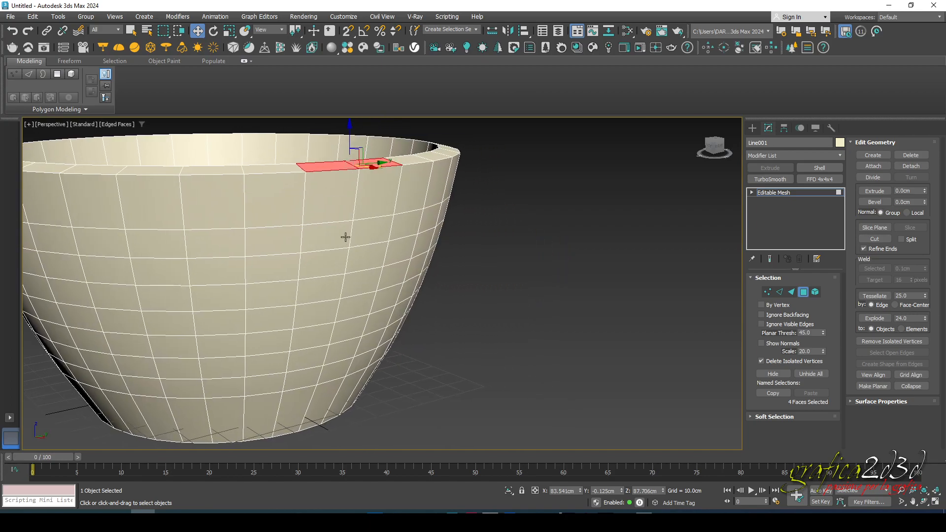
pyautogui.click(343, 235)
pyautogui.keyDown('ctrl'); pyautogui.click(368, 231); pyautogui.keyUp('ctrl')
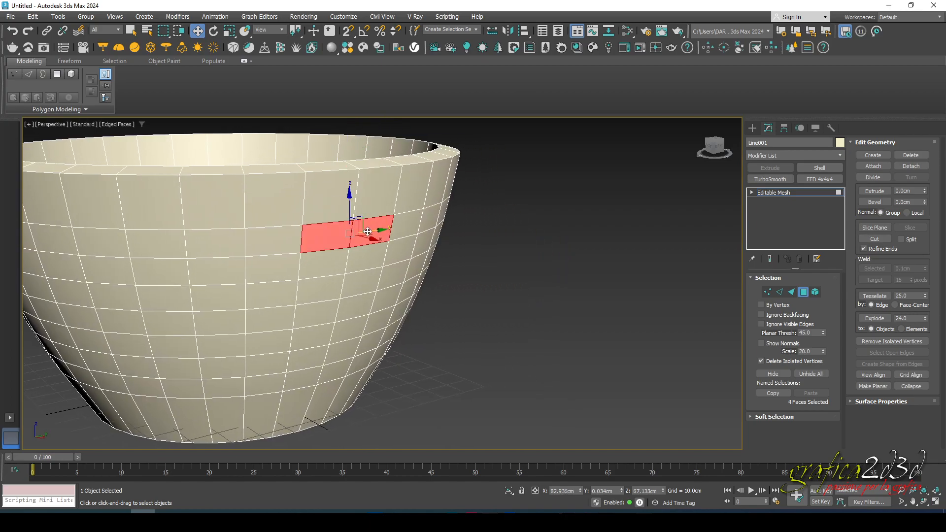
pyautogui.keyDown('ctrl'); pyautogui.click(362, 256); pyautogui.keyUp('ctrl')
pyautogui.keyDown('ctrl'); pyautogui.click(332, 263); pyautogui.keyUp('ctrl')
pyautogui.moveTo(341, 280); pyautogui.dragTo(342, 263, button='middle')
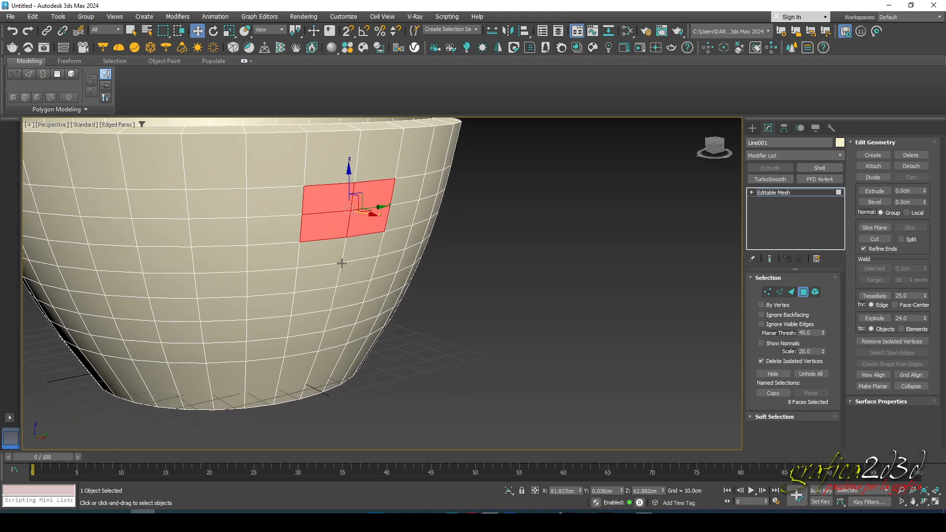
# Add a matching two-by-two block of outer-wall polygons near the bowl's base to the selection
pyautogui.keyDown('ctrl'); pyautogui.click(311, 328); pyautogui.keyUp('ctrl')
pyautogui.keyDown('ctrl'); pyautogui.click(309, 345); pyautogui.keyUp('ctrl')
pyautogui.keyDown('ctrl'); pyautogui.click(340, 338); pyautogui.keyUp('ctrl')
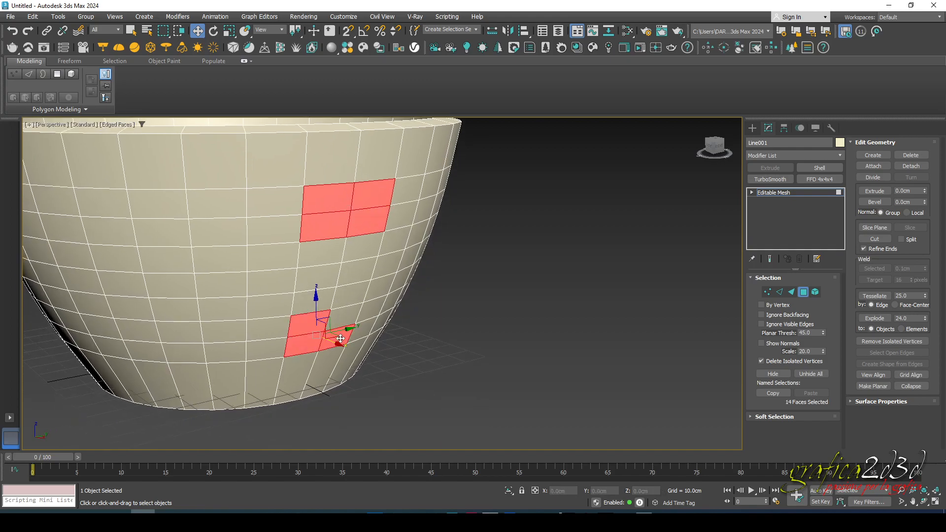
pyautogui.keyDown('ctrl'); pyautogui.click(346, 314); pyautogui.keyUp('ctrl')
pyautogui.scroll(-5, 347, 316)
pyautogui.keyDown('alt'); pyautogui.moveTo(347, 315); pyautogui.dragTo(349, 308, button='middle'); pyautogui.keyUp('alt')
pyautogui.scroll(4, 350, 301)
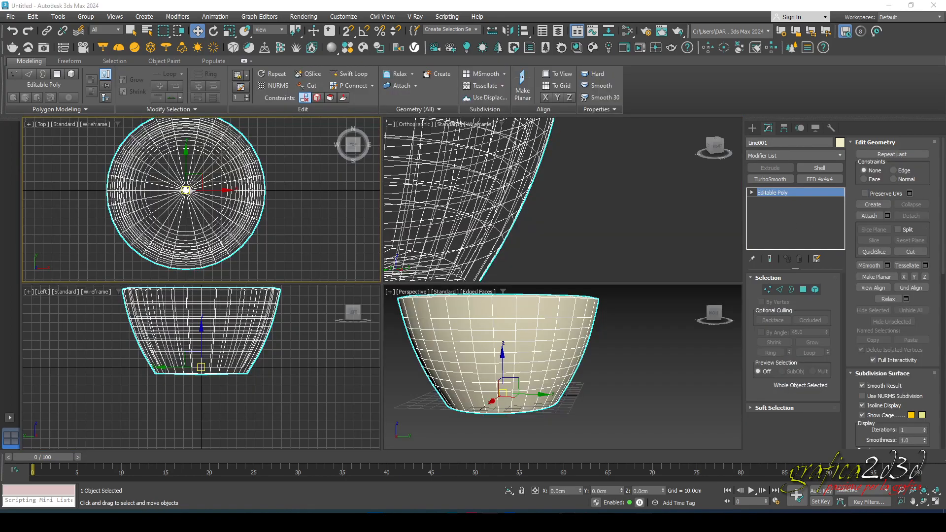
# At Polygon level of the Editable Poly, extrude both selected patches outward in two successive segments of 16.927 cm
pyautogui.click(803, 289)
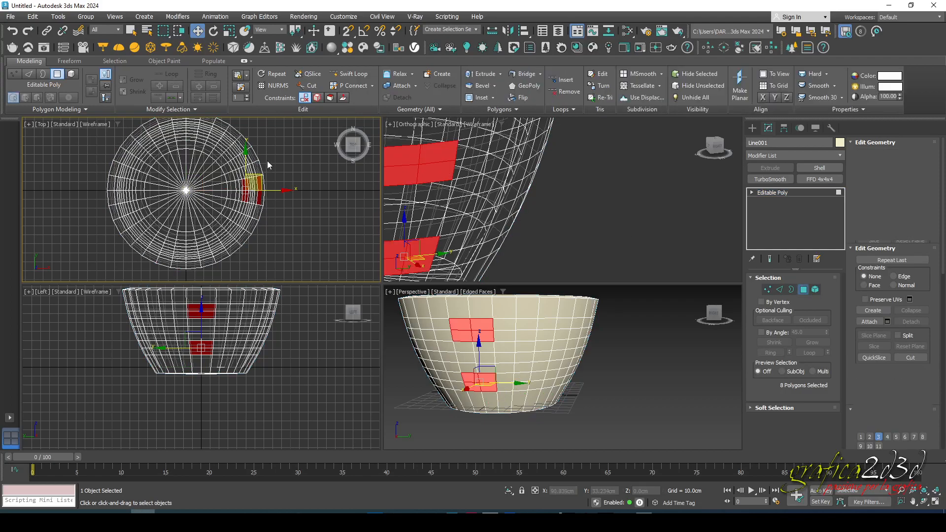
pyautogui.moveTo(267, 161); pyautogui.dragTo(284, 160, button='middle')
pyautogui.scroll(3, 290, 167)
pyautogui.keyDown('alt'); pyautogui.moveTo(532, 401); pyautogui.dragTo(597, 410, button='middle'); pyautogui.keyUp('alt')
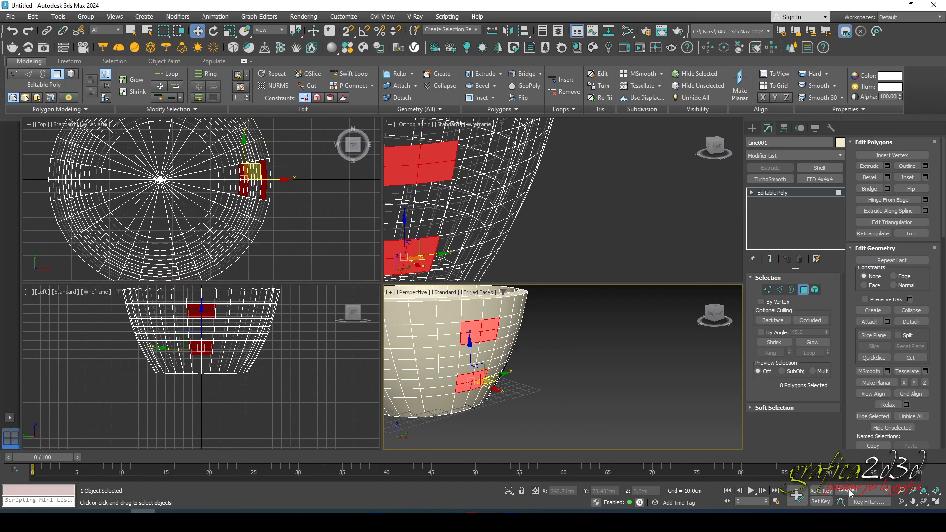
pyautogui.click(937, 502)
pyautogui.moveTo(442, 294); pyautogui.dragTo(503, 306, button='middle')
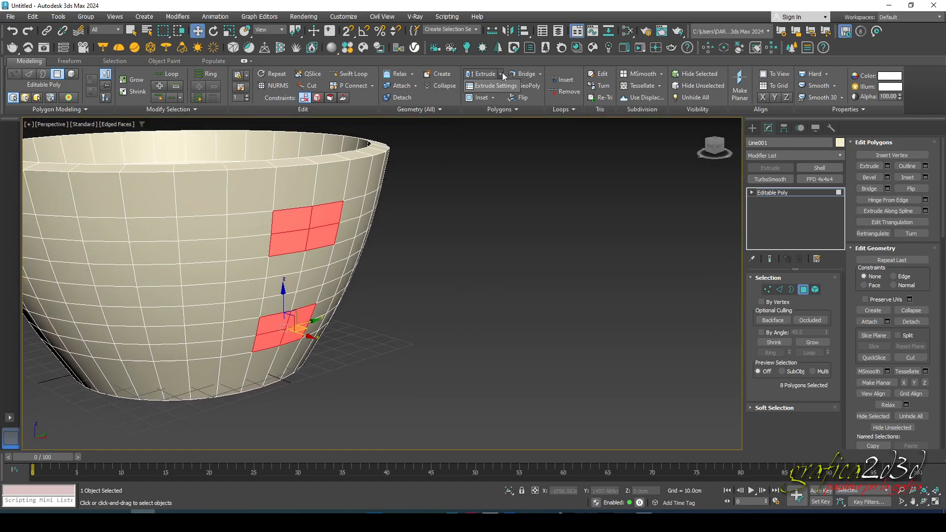
pyautogui.click(498, 86)
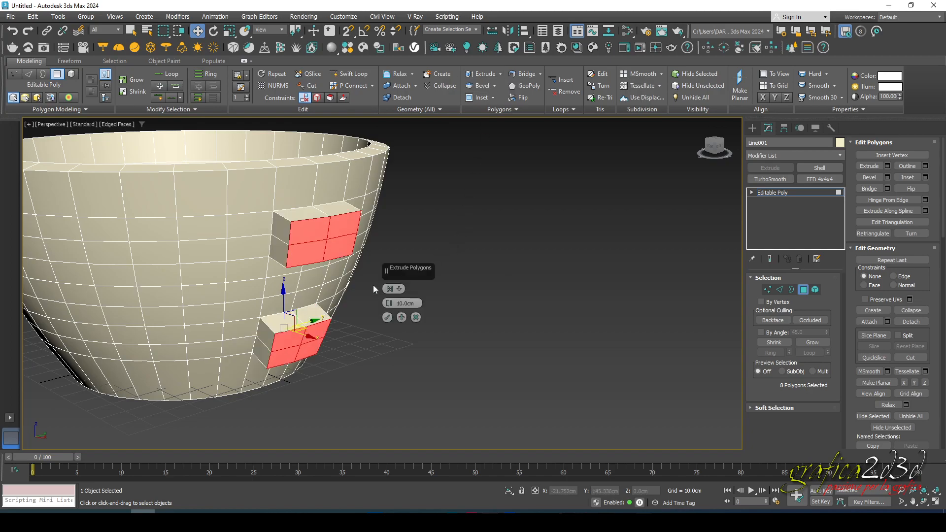
pyautogui.moveTo(388, 303); pyautogui.dragTo(395, 274)
pyautogui.click(402, 318)
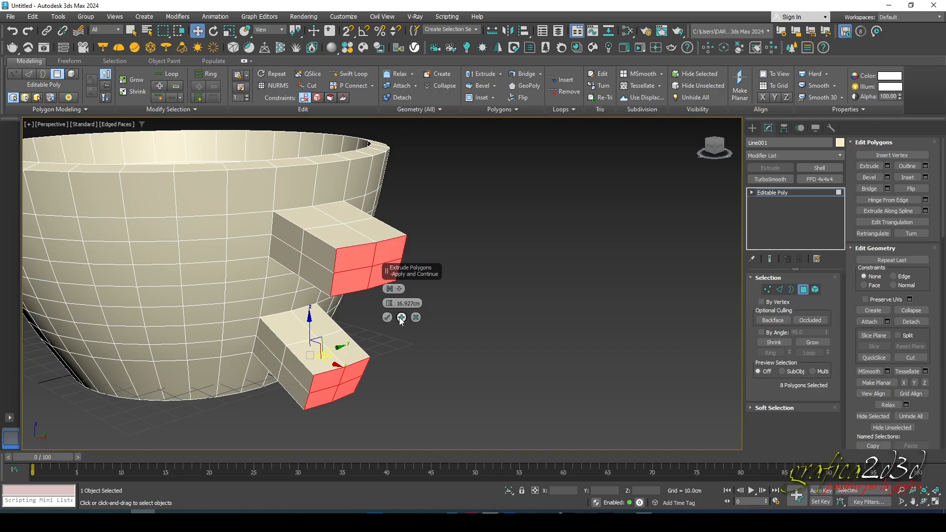
pyautogui.click(387, 318)
pyautogui.click(478, 338)
# Select the four end polygons of the upper extrusion and switch the orthographic viewport to Front view
pyautogui.moveTo(401, 329); pyautogui.dragTo(426, 292, button='middle')
pyautogui.click(375, 226)
pyautogui.keyDown('ctrl'); pyautogui.click(409, 216); pyautogui.keyUp('ctrl')
pyautogui.keyDown('ctrl'); pyautogui.click(403, 242); pyautogui.keyUp('ctrl')
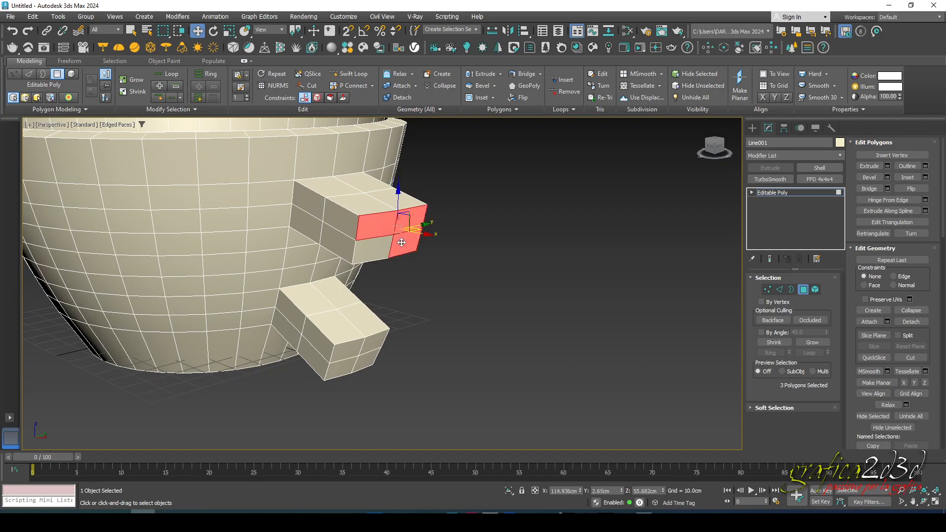
pyautogui.keyDown('ctrl'); pyautogui.click(378, 248); pyautogui.keyUp('ctrl')
pyautogui.click(935, 501)
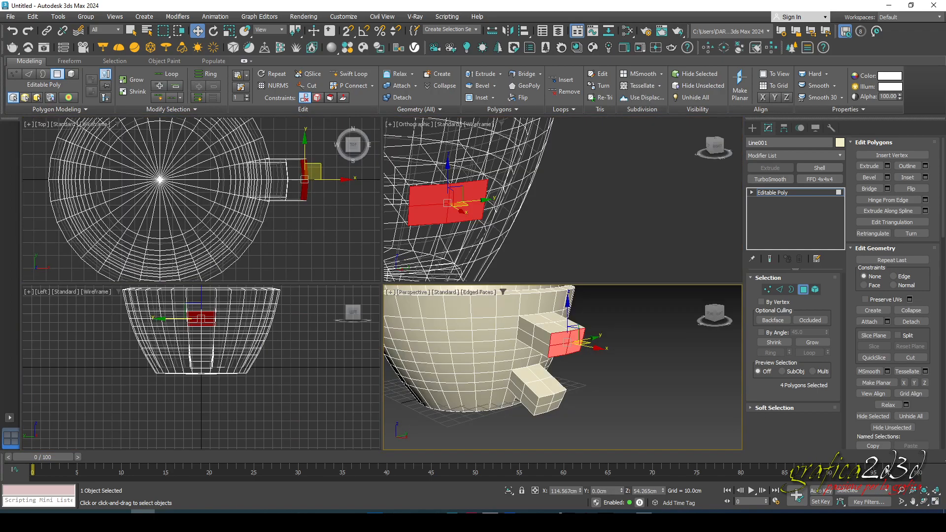
pyautogui.keyDown('alt'); pyautogui.moveTo(488, 202); pyautogui.dragTo(503, 172, button='middle'); pyautogui.keyUp('alt')
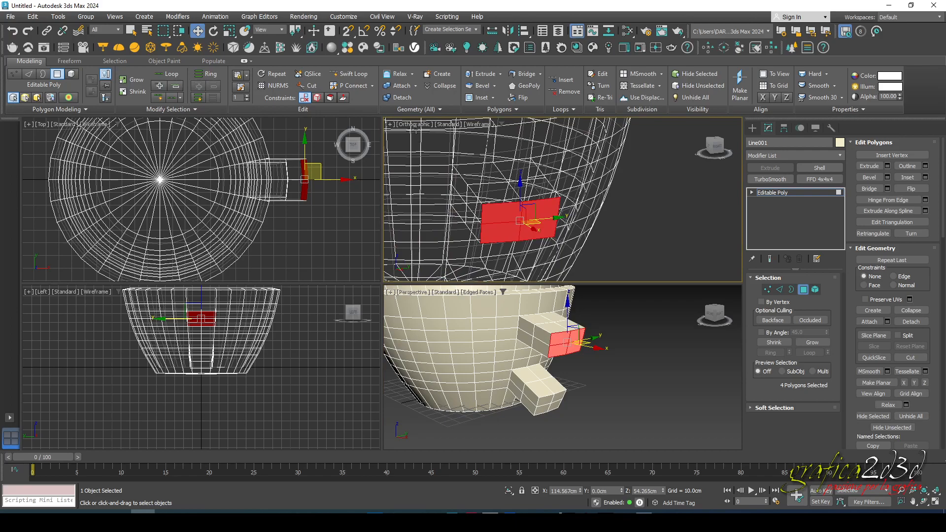
pyautogui.click(412, 125)
pyautogui.click(436, 206)
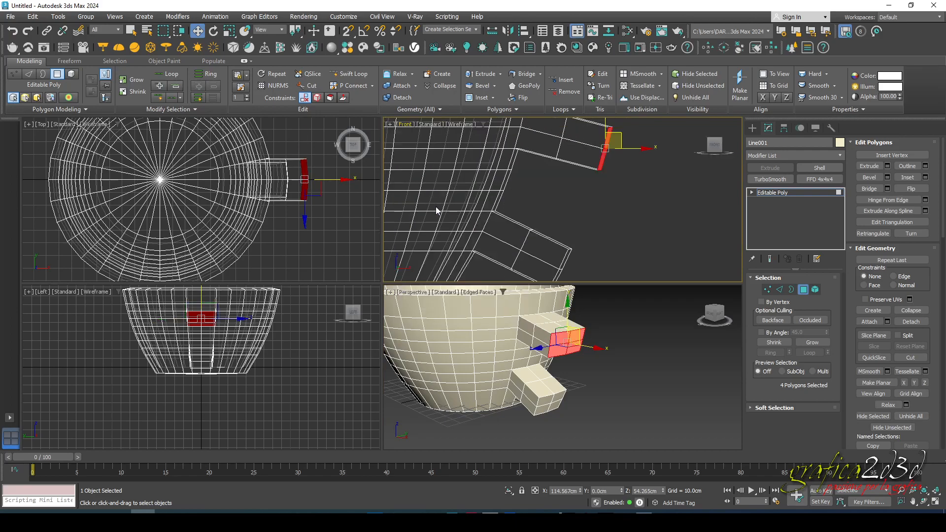
pyautogui.moveTo(559, 215); pyautogui.dragTo(496, 245, button='middle')
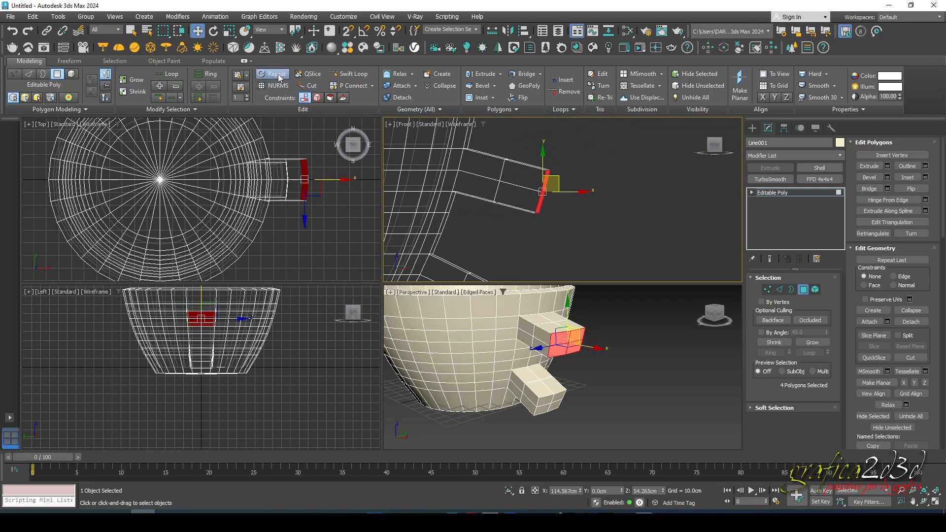
# Rotate the upper extrusion's end polygons in the Front view until they face straight down, and move them down and outward
pyautogui.click(213, 31)
pyautogui.moveTo(571, 168); pyautogui.dragTo(593, 217)
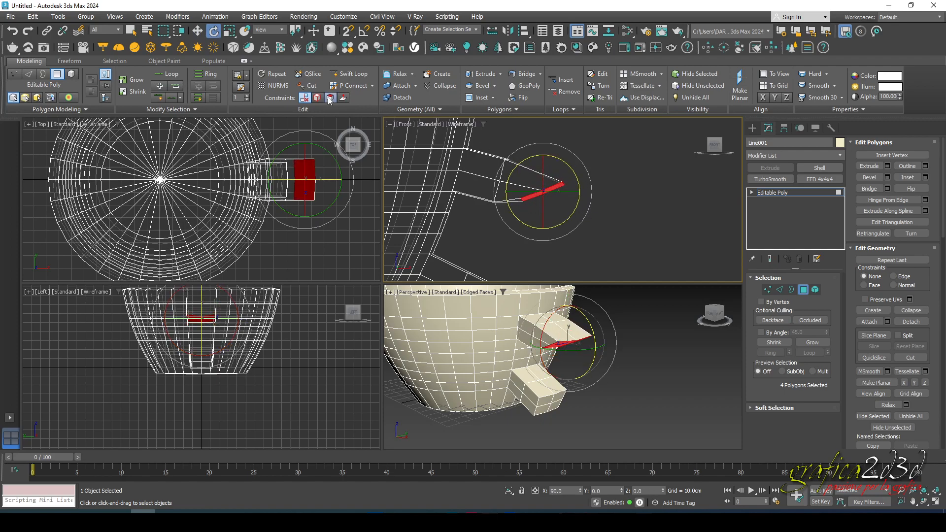
pyautogui.click(198, 31)
pyautogui.moveTo(557, 177); pyautogui.dragTo(573, 206)
pyautogui.click(213, 31)
pyautogui.click(616, 409)
# Select the four end polygons of the lower extrusion in the Perspective view
pyautogui.moveTo(567, 430); pyautogui.dragTo(583, 388, button='middle')
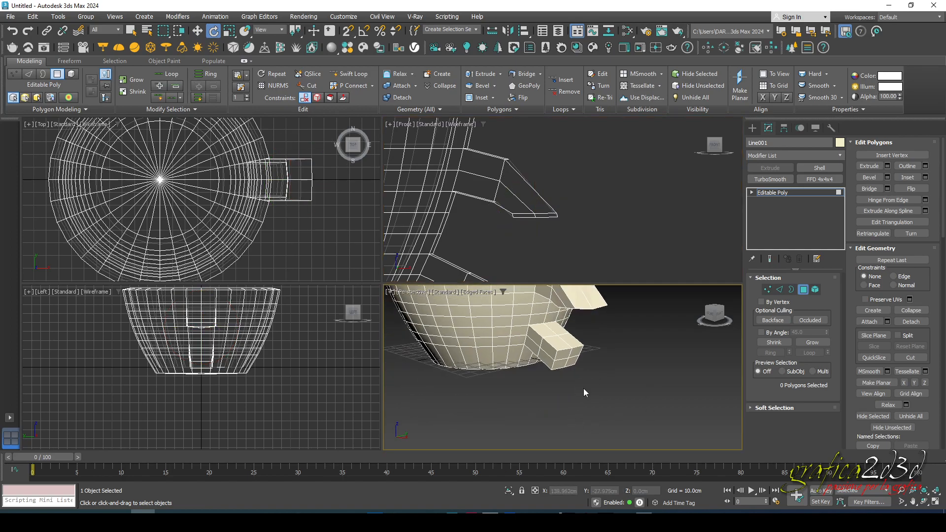
pyautogui.scroll(5, 561, 354)
pyautogui.click(447, 379)
pyautogui.keyDown('ctrl'); pyautogui.click(502, 378); pyautogui.keyUp('ctrl')
pyautogui.keyDown('ctrl'); pyautogui.click(510, 429); pyautogui.keyUp('ctrl')
pyautogui.moveTo(550, 403); pyautogui.dragTo(598, 387, button='middle')
pyautogui.keyDown('ctrl'); pyautogui.click(646, 383); pyautogui.keyUp('ctrl')
# Rotate the lower extrusion's end polygons to face upward and outward in the Front view, and move them out and up
pyautogui.scroll(-3, 570, 237)
pyautogui.moveTo(570, 237); pyautogui.dragTo(558, 192, button='middle')
pyautogui.moveTo(556, 213); pyautogui.dragTo(505, 158)
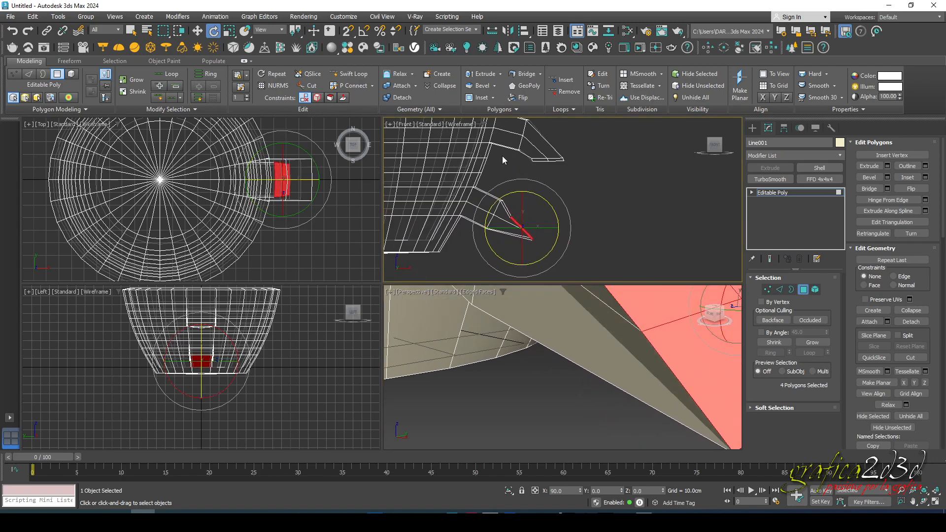
pyautogui.click(197, 28)
pyautogui.moveTo(536, 210); pyautogui.dragTo(504, 206, button='middle')
pyautogui.scroll(3, 504, 207)
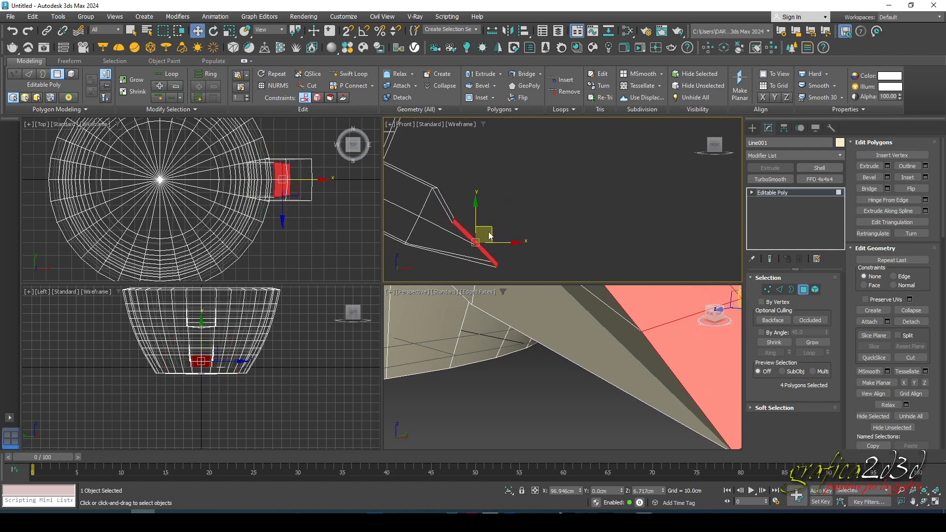
pyautogui.moveTo(492, 234); pyautogui.dragTo(531, 205)
# Tilt the lower end polygons further toward horizontal and raise them beneath the upper arm's end
pyautogui.scroll(-3, 532, 205)
pyautogui.moveTo(534, 205); pyautogui.dragTo(534, 230, button='middle')
pyautogui.scroll(2, 534, 230)
pyautogui.click(213, 30)
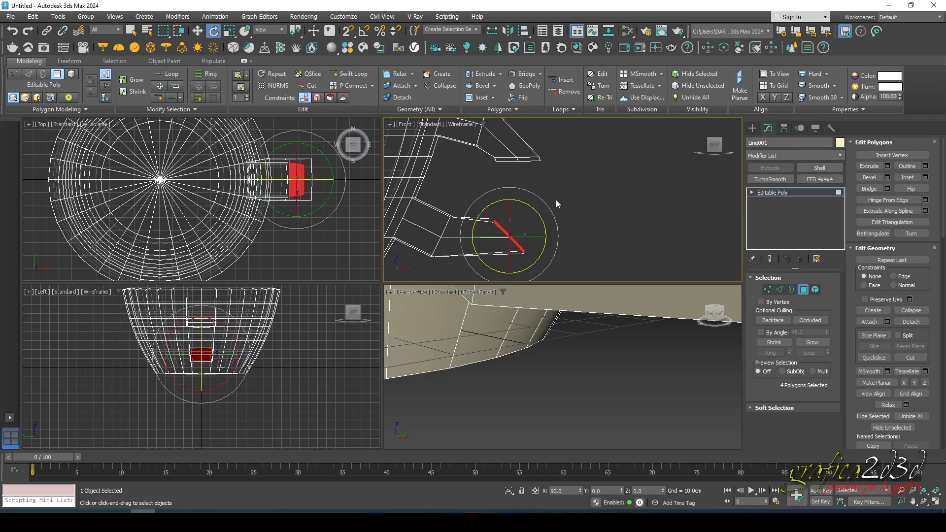
pyautogui.moveTo(543, 221); pyautogui.dragTo(531, 199)
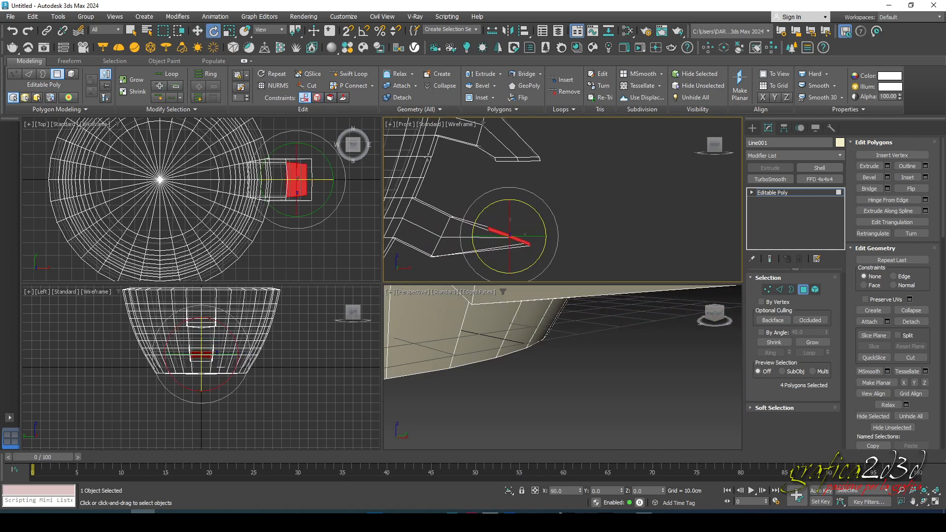
pyautogui.click(197, 30)
pyautogui.moveTo(524, 221); pyautogui.dragTo(532, 197)
pyautogui.scroll(-5, 605, 357)
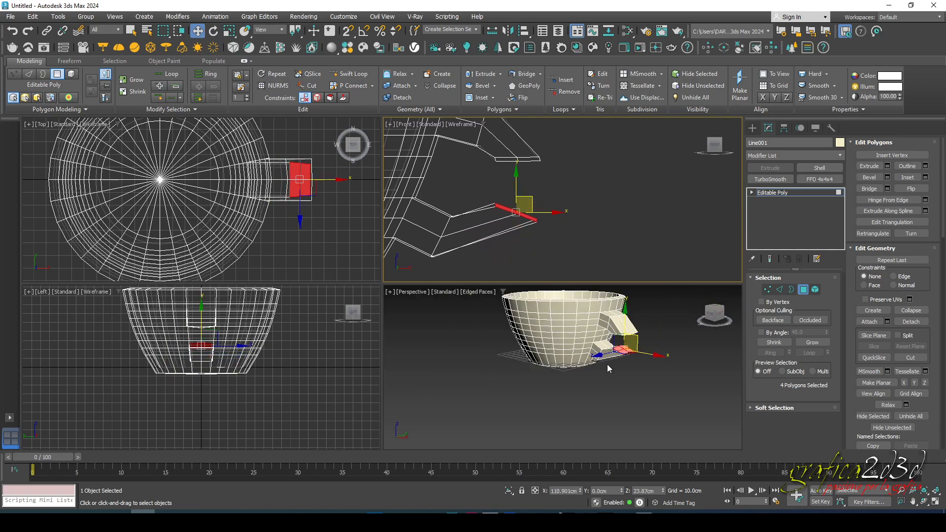
pyautogui.scroll(6, 597, 331)
pyautogui.scroll(-3, 599, 331)
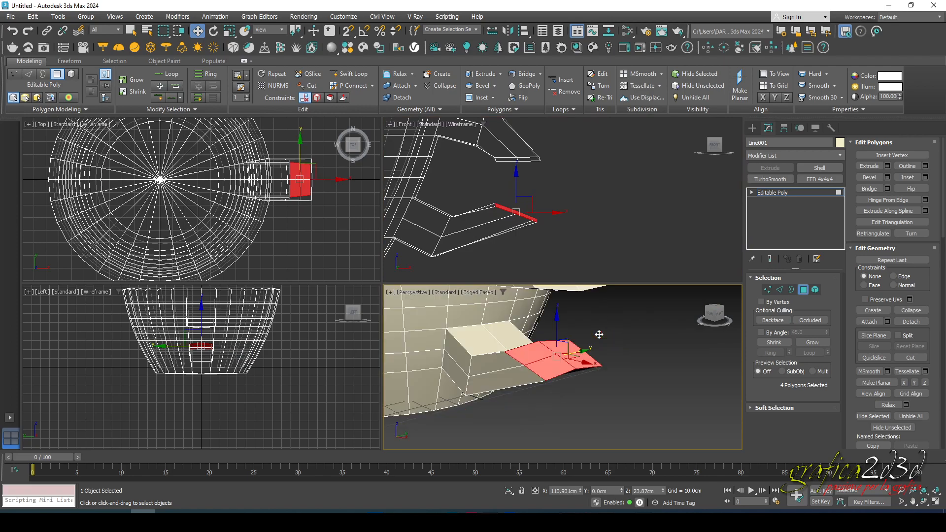
pyautogui.click(631, 388)
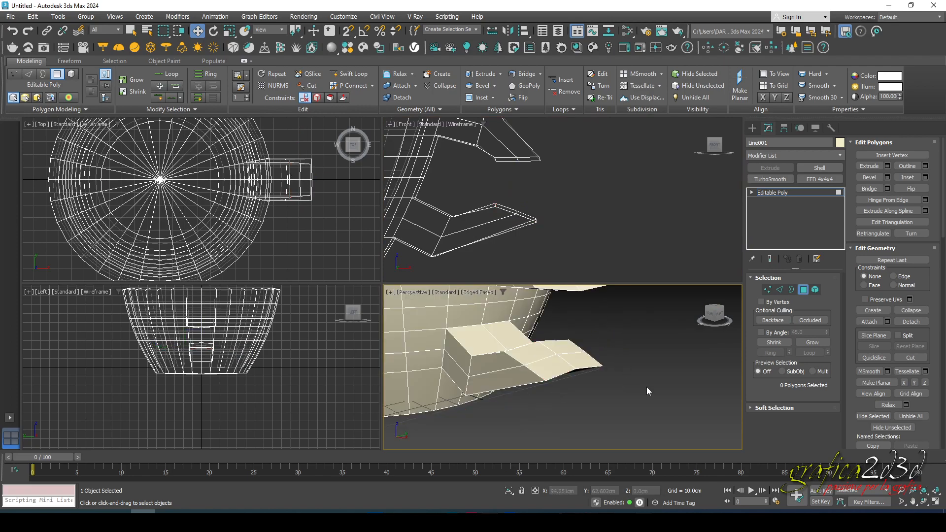
# Select the four downward-facing end polygons of the upper handle arm in the maximized Perspective view
pyautogui.click(936, 502)
pyautogui.click(924, 501)
pyautogui.moveTo(416, 315); pyautogui.dragTo(415, 276)
pyautogui.scroll(-5, 430, 318)
pyautogui.press('w')
pyautogui.scroll(6, 423, 212)
pyautogui.click(422, 202)
pyautogui.keyDown('ctrl'); pyautogui.click(434, 196); pyautogui.keyUp('ctrl')
pyautogui.keyDown('ctrl'); pyautogui.click(461, 220); pyautogui.keyUp('ctrl')
pyautogui.keyDown('ctrl'); pyautogui.click(437, 226); pyautogui.keyUp('ctrl')
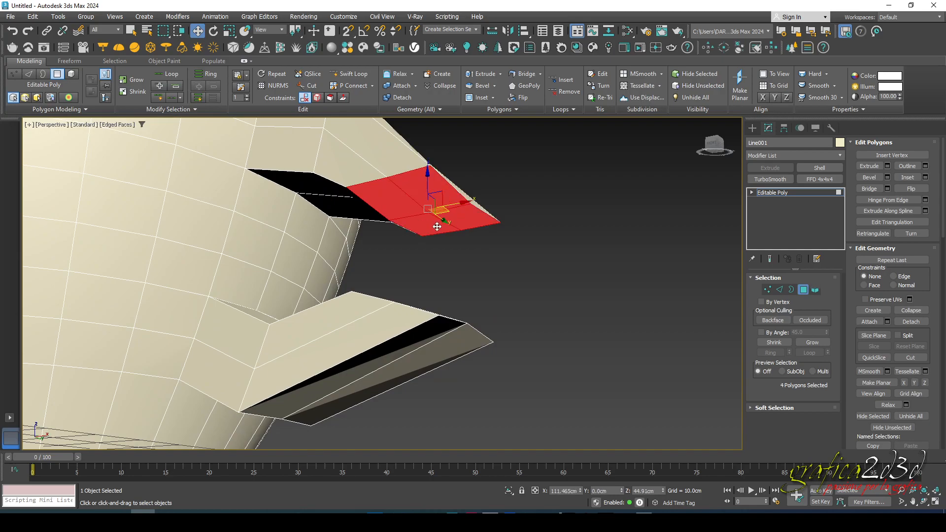
# Add the four upward-facing end polygons of the lower handle arm to the selection
pyautogui.scroll(-5, 437, 246)
pyautogui.keyDown('alt'); pyautogui.moveTo(436, 257); pyautogui.dragTo(433, 274, button='middle'); pyautogui.keyUp('alt')
pyautogui.scroll(2, 424, 270)
pyautogui.keyDown('ctrl'); pyautogui.click(426, 266); pyautogui.keyUp('ctrl')
pyautogui.keyDown('ctrl'); pyautogui.click(402, 288); pyautogui.keyUp('ctrl')
pyautogui.keyDown('ctrl'); pyautogui.click(422, 307); pyautogui.keyUp('ctrl')
pyautogui.keyDown('ctrl'); pyautogui.click(463, 288); pyautogui.keyUp('ctrl')
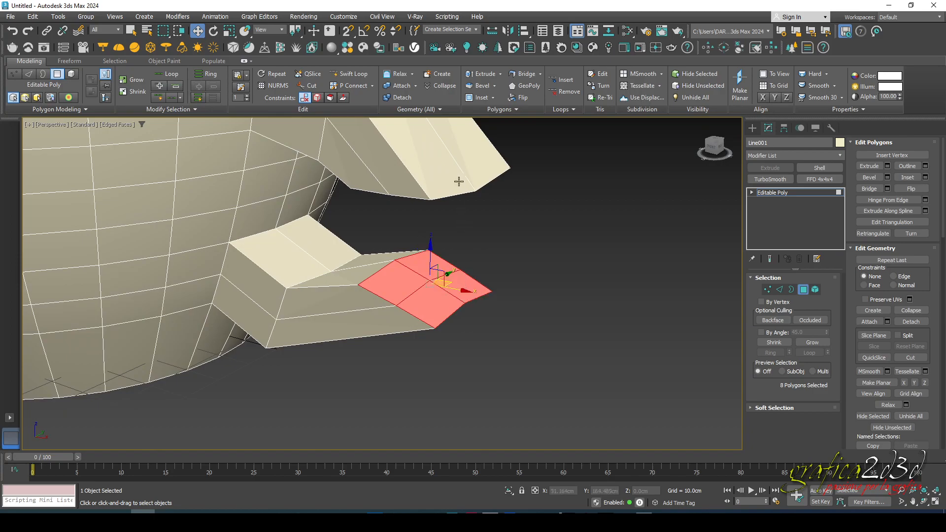
# Bridge the two selected handle ends with 1 segment to close the handle, and inspect the whole cup
pyautogui.click(540, 74)
pyautogui.click(537, 86)
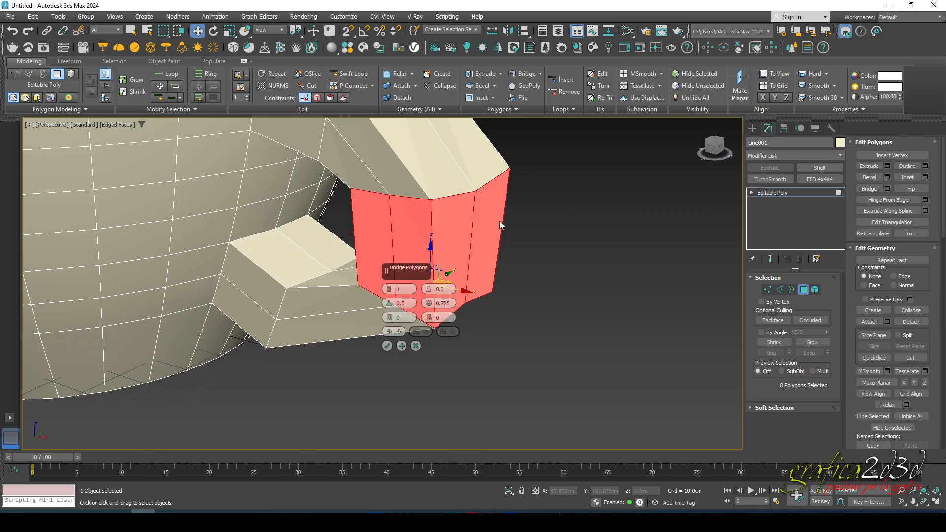
pyautogui.click(387, 347)
pyautogui.click(495, 371)
pyautogui.scroll(-8, 501, 330)
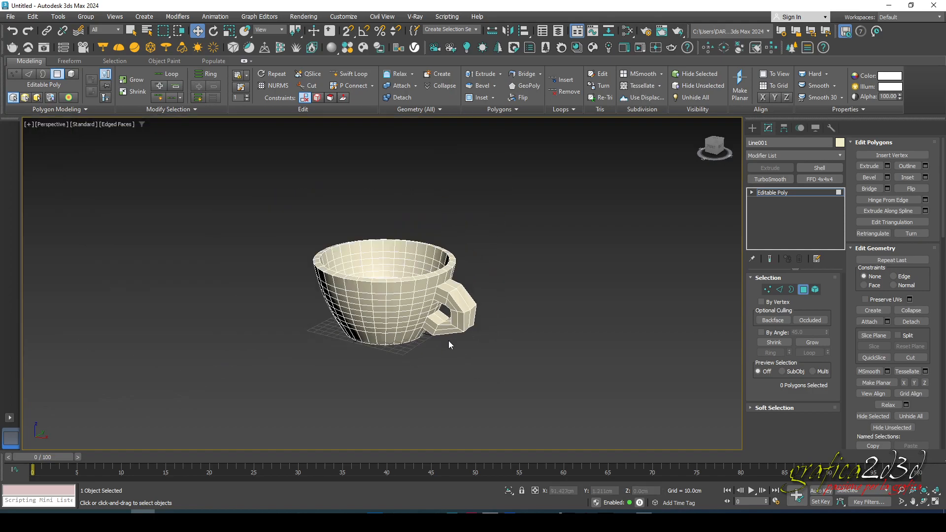
pyautogui.keyDown('alt'); pyautogui.moveTo(446, 344); pyautogui.dragTo(477, 332, button='middle'); pyautogui.keyUp('alt')
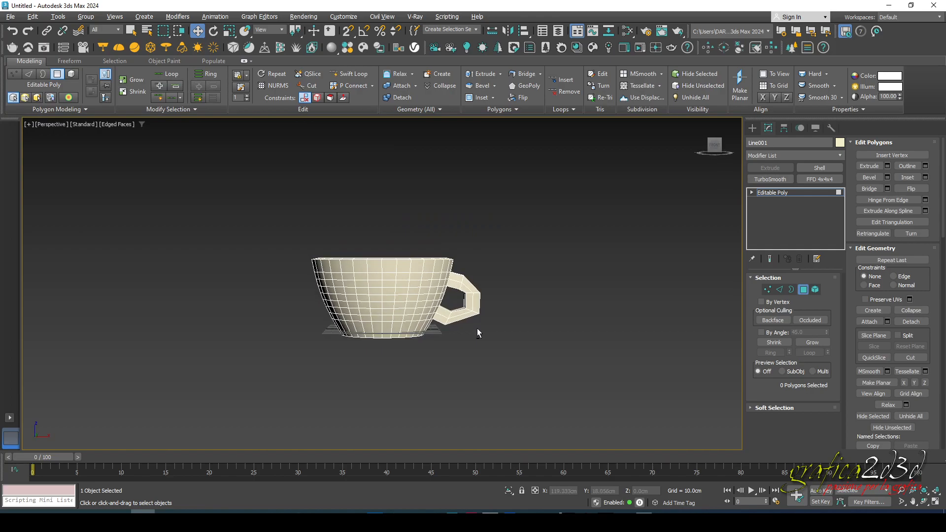
# Insert an edge loop across the lower arm of the handle, between its bend and outer corner, with Swift Loop
pyautogui.scroll(12, 483, 302)
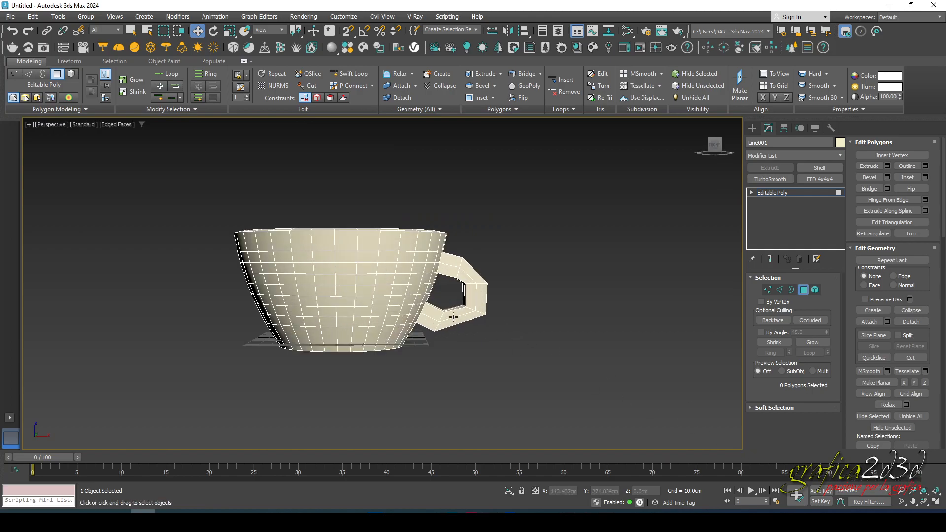
pyautogui.moveTo(450, 315)
pyautogui.keyDown('alt'); pyautogui.mouseDown(button='middle')
pyautogui.moveTo(431, 313)
pyautogui.moveTo(440, 319)
pyautogui.mouseUp(button='middle'); pyautogui.keyUp('alt')
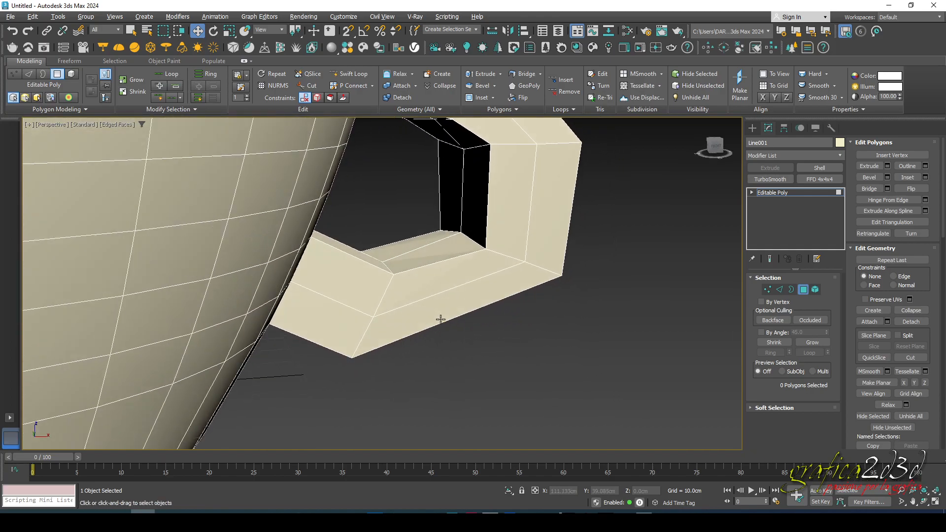
pyautogui.click(349, 74)
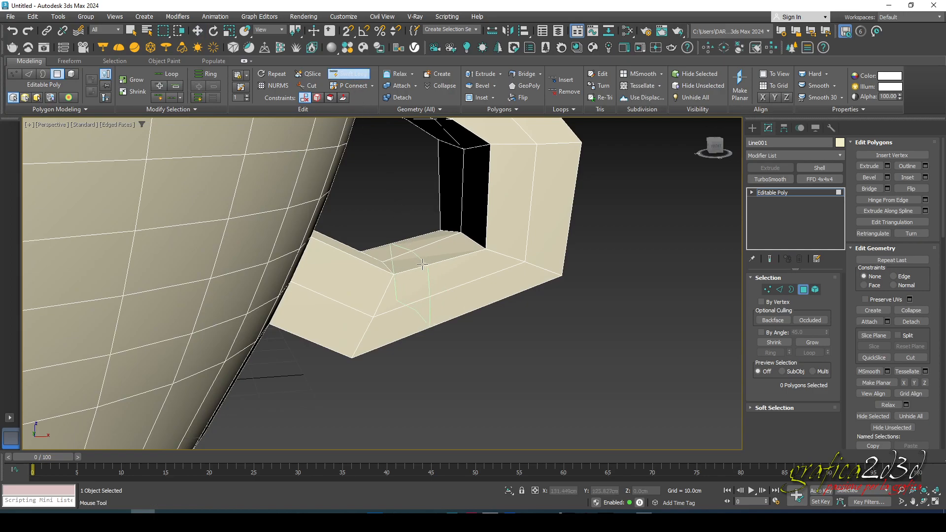
pyautogui.click(438, 272)
pyautogui.press('w')
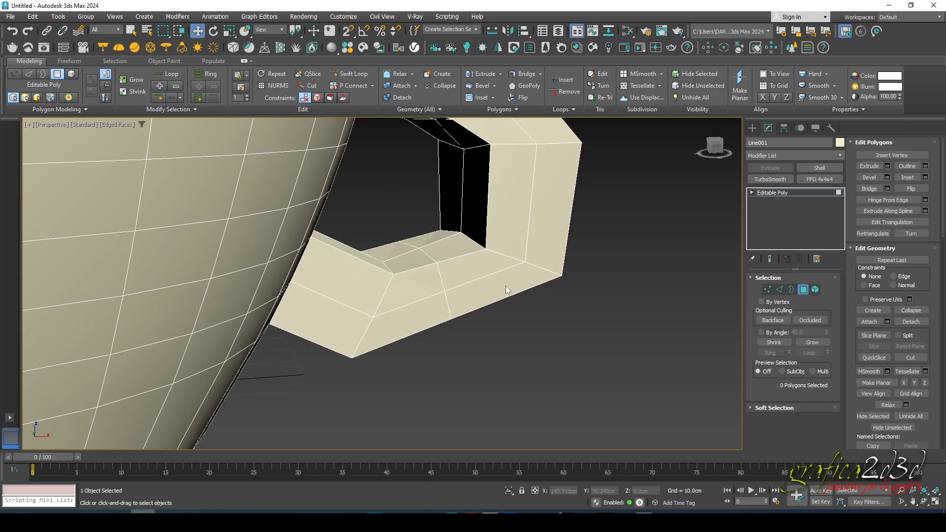
# Move the three underside vertices of the new lower-arm loop downward in the Front view to round the handle
pyautogui.click(932, 507)
pyautogui.scroll(3, 726, 235)
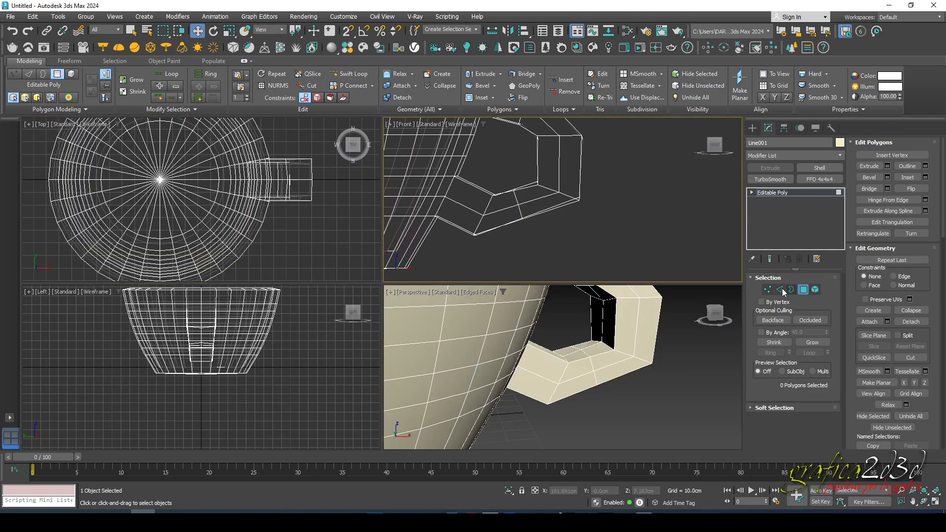
pyautogui.click(763, 288)
pyautogui.scroll(3, 542, 227)
pyautogui.scroll(-2, 518, 225)
pyautogui.moveTo(515, 215)
pyautogui.mouseDown()
pyautogui.moveTo(518, 228)
pyautogui.moveTo(524, 209)
pyautogui.moveTo(528, 218)
pyautogui.mouseUp()
pyautogui.moveTo(520, 204); pyautogui.dragTo(522, 216, button='middle')
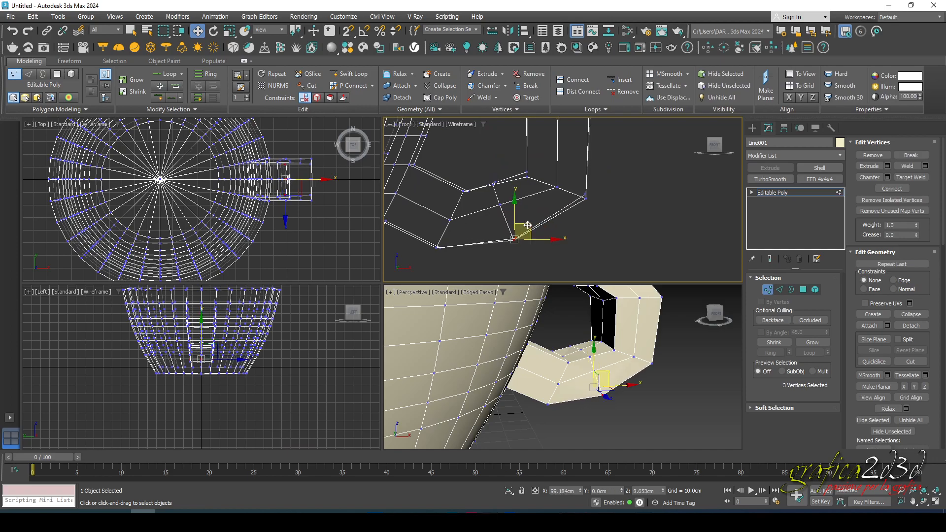
# Lower the middle vertex at the handle's lower outer corner to line up with its neighbours in the Front view
pyautogui.click(640, 410)
pyautogui.keyDown('alt'); pyautogui.moveTo(641, 409); pyautogui.dragTo(592, 399, button='middle'); pyautogui.keyUp('alt')
pyautogui.click(633, 362)
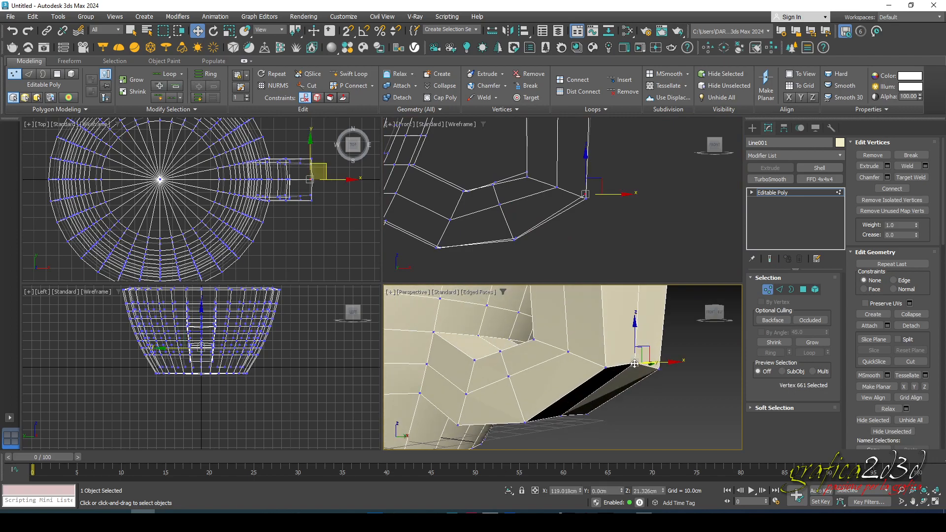
pyautogui.moveTo(523, 192); pyautogui.dragTo(519, 198, button='middle')
pyautogui.scroll(3, 601, 199)
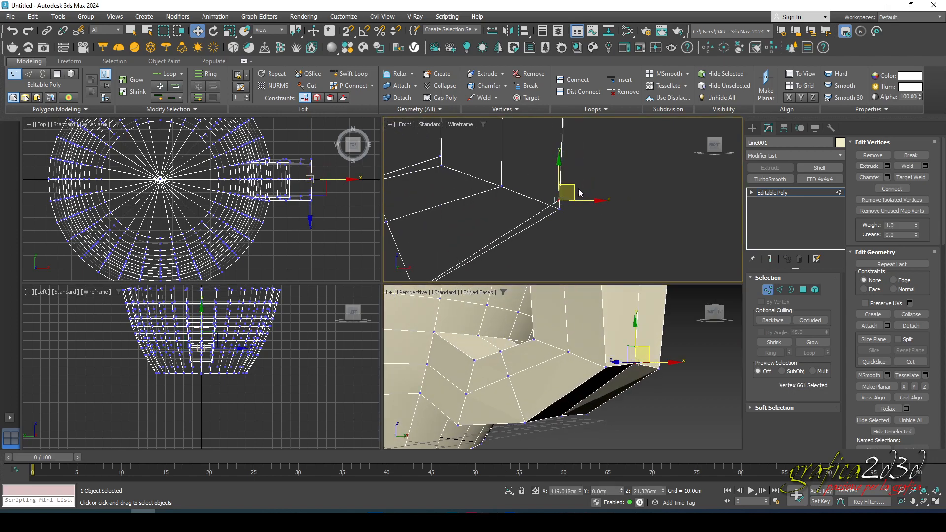
pyautogui.moveTo(576, 191); pyautogui.dragTo(576, 202)
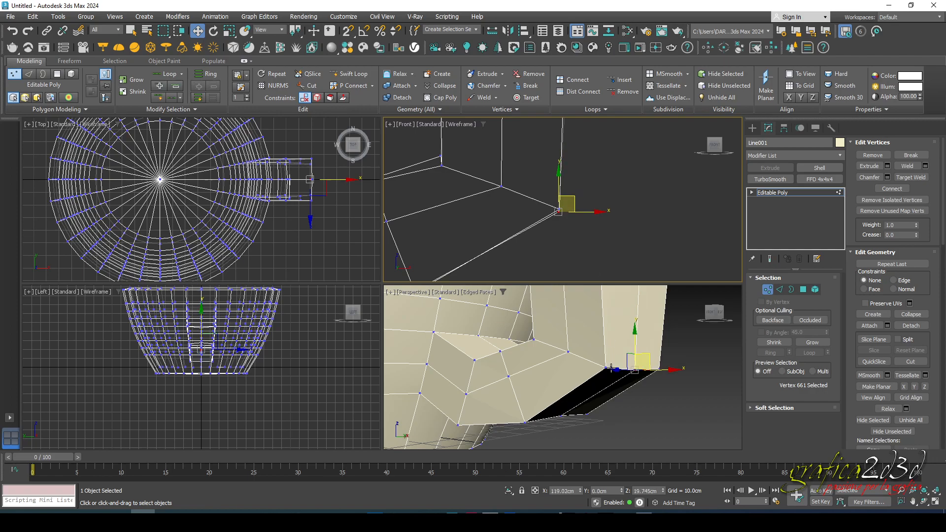
pyautogui.scroll(-4, 611, 374)
pyautogui.keyDown('alt'); pyautogui.moveTo(610, 374); pyautogui.dragTo(665, 351, button='middle'); pyautogui.keyUp('alt')
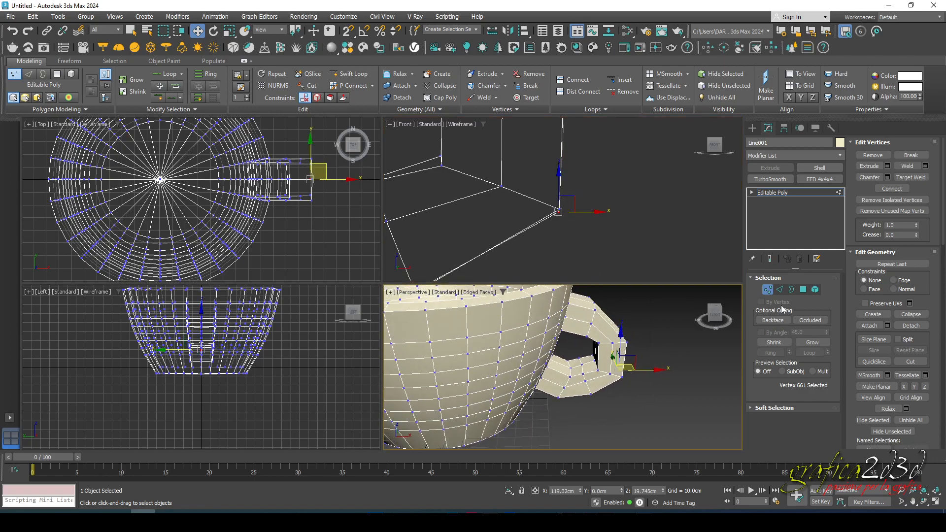
# Leave vertex editing and select the whole cup in the maximized Perspective view
pyautogui.click(768, 290)
pyautogui.click(697, 359)
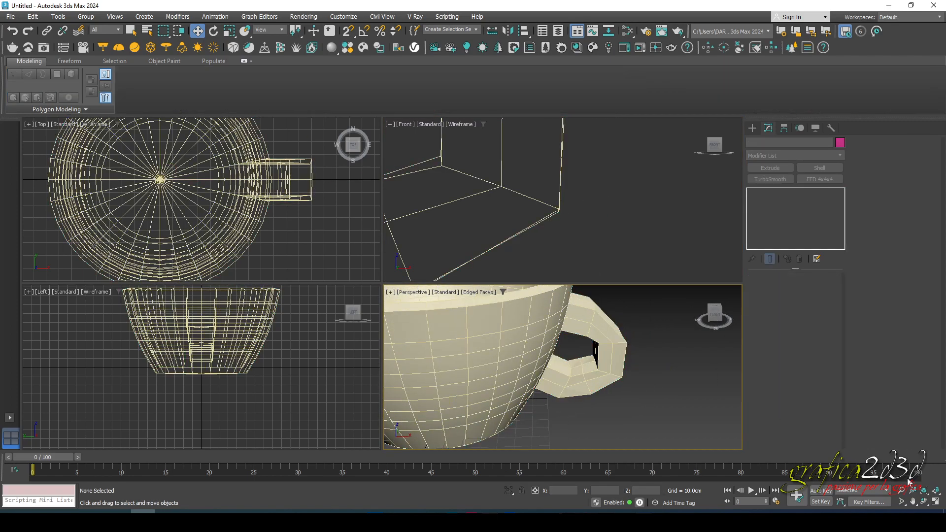
pyautogui.click(935, 501)
pyautogui.click(924, 501)
pyautogui.moveTo(643, 412); pyautogui.dragTo(429, 309)
pyautogui.press('w')
pyautogui.click(428, 299)
pyautogui.press('z')
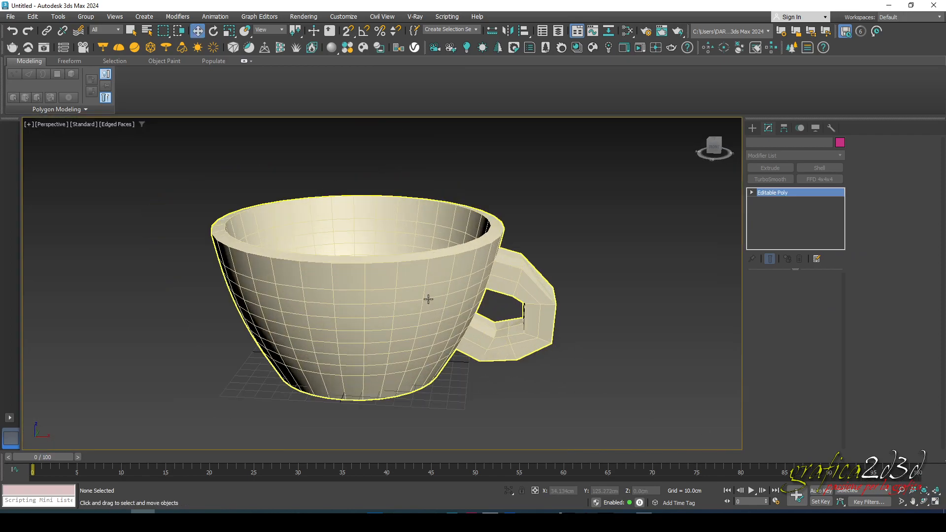
# Apply TurboSmooth to the cup with 3 iterations and display it shaded without edges
pyautogui.click(771, 179)
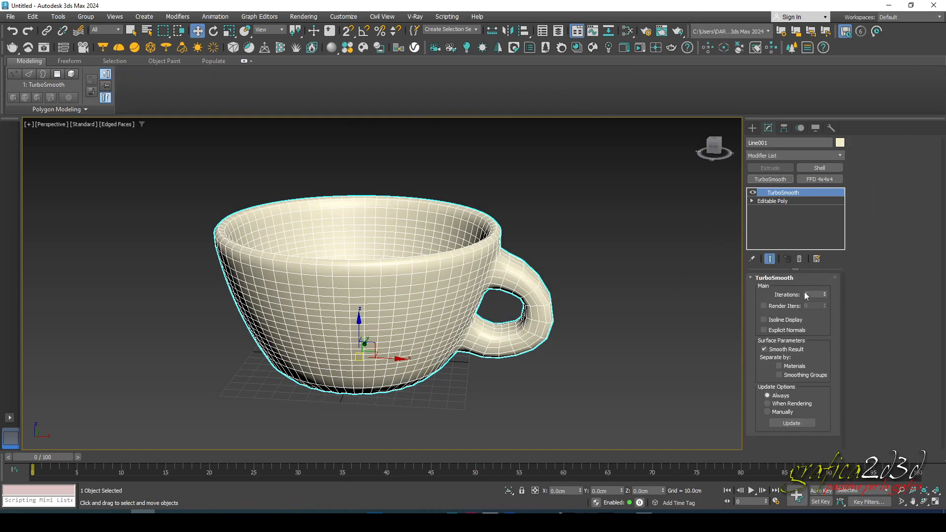
pyautogui.click(824, 293)
pyautogui.click(655, 325)
pyautogui.moveTo(642, 330)
pyautogui.keyDown('alt'); pyautogui.mouseDown(button='middle')
pyautogui.moveTo(616, 330)
pyautogui.moveTo(648, 327)
pyautogui.mouseUp(button='middle'); pyautogui.keyUp('alt')
pyautogui.click(517, 321)
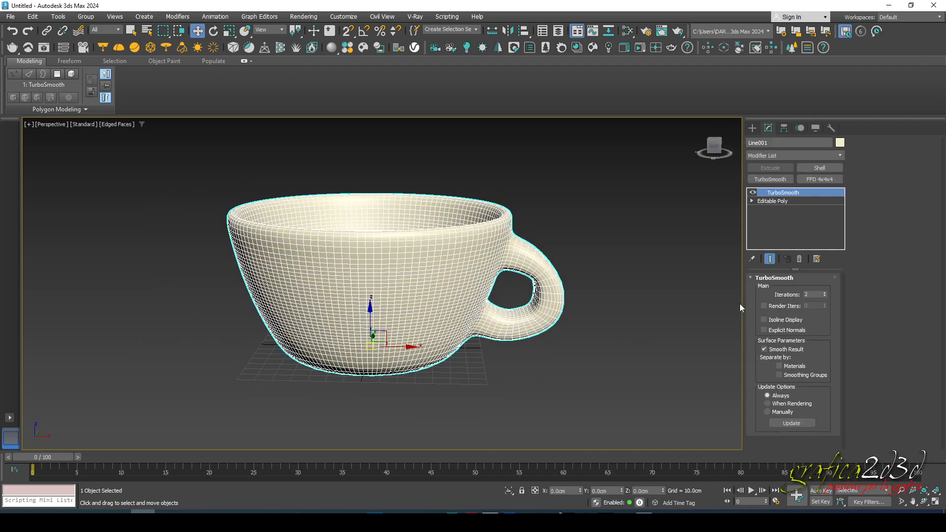
pyautogui.click(826, 294)
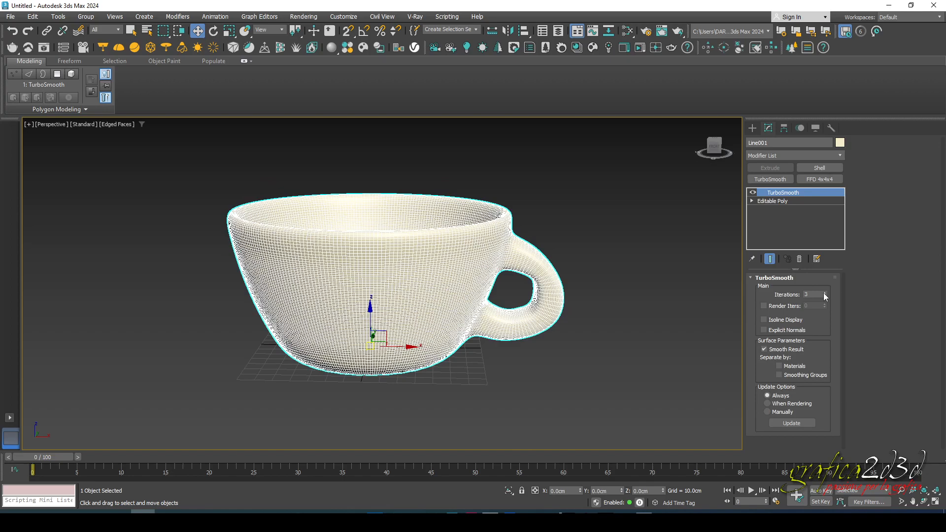
pyautogui.click(719, 291)
pyautogui.press('F4')
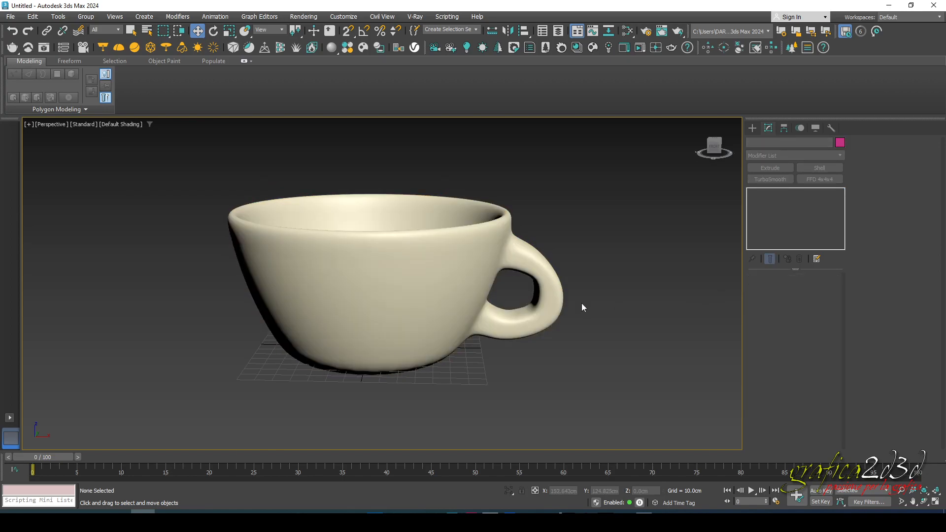
# Return to the four-view layout, select the cup and turn off its TurboSmooth modifier
pyautogui.click(932, 502)
pyautogui.scroll(-4, 572, 222)
pyautogui.moveTo(572, 222); pyautogui.dragTo(627, 249, button='middle')
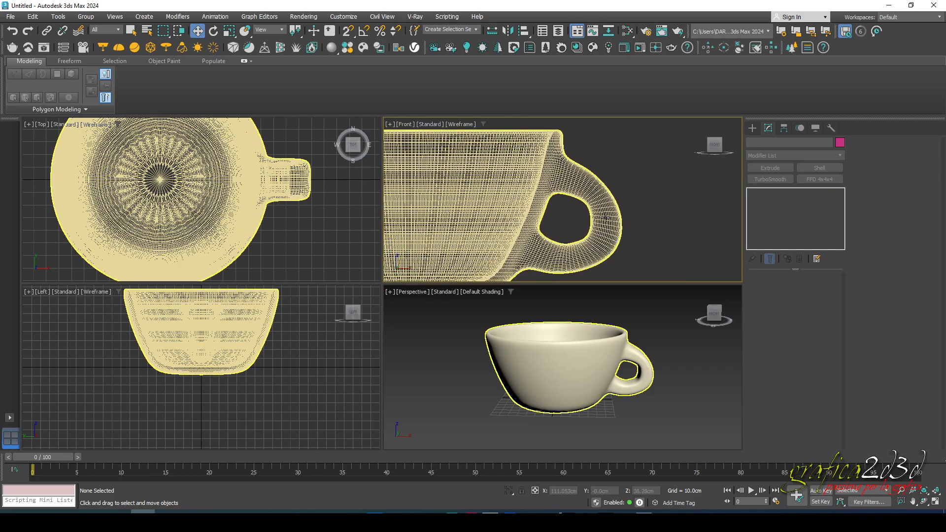
pyautogui.click(605, 214)
pyautogui.click(753, 193)
pyautogui.moveTo(646, 202); pyautogui.dragTo(616, 195, button='middle')
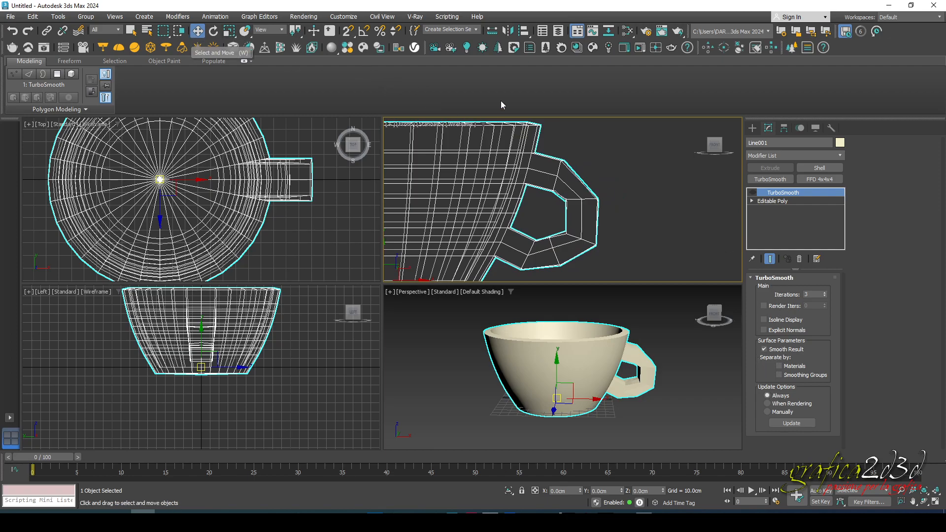
# Select the 16 vertices at the handle's upper bends in the Front view and move them upward
pyautogui.click(771, 201)
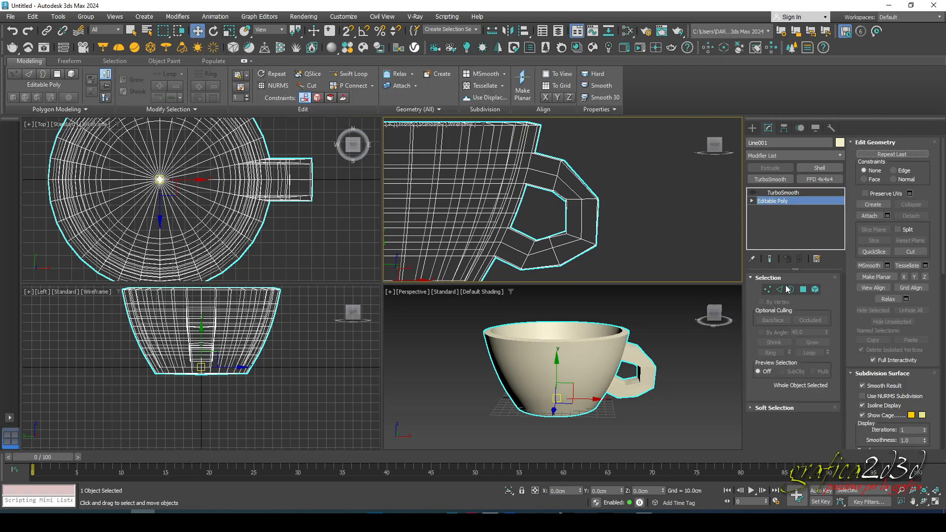
pyautogui.click(765, 290)
pyautogui.moveTo(571, 211); pyautogui.dragTo(585, 192, button='middle')
pyautogui.scroll(3, 587, 160)
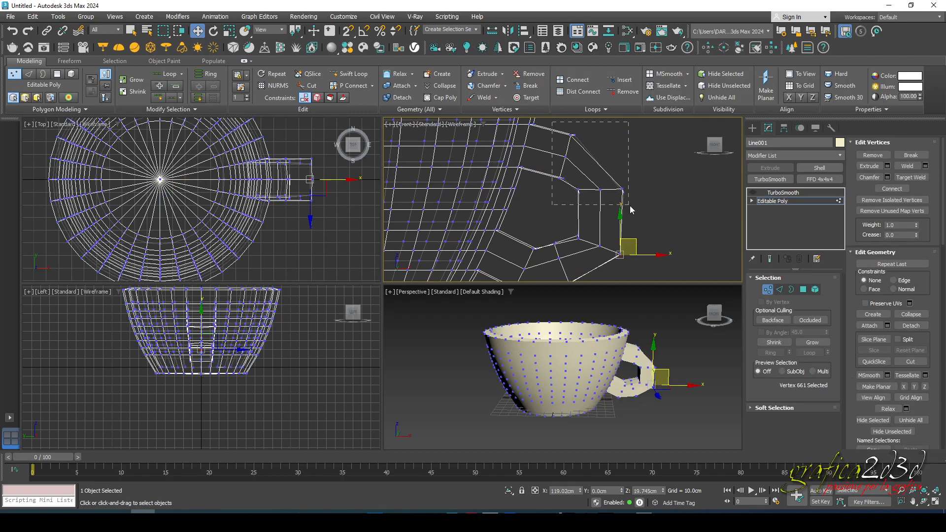
pyautogui.moveTo(628, 206); pyautogui.dragTo(631, 204)
pyautogui.moveTo(637, 204); pyautogui.dragTo(624, 245, button='middle')
pyautogui.moveTo(571, 184); pyautogui.dragTo(573, 165)
pyautogui.moveTo(542, 270); pyautogui.dragTo(545, 236, button='middle')
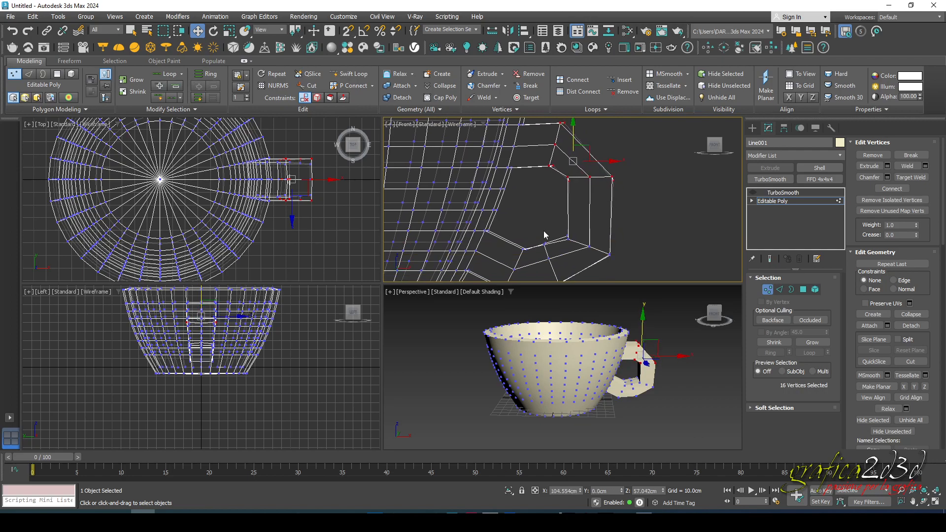
# Select the 16 vertices around the handle's lower outer section in the Front view and raise them
pyautogui.scroll(-2, 538, 223)
pyautogui.moveTo(543, 208); pyautogui.dragTo(619, 268)
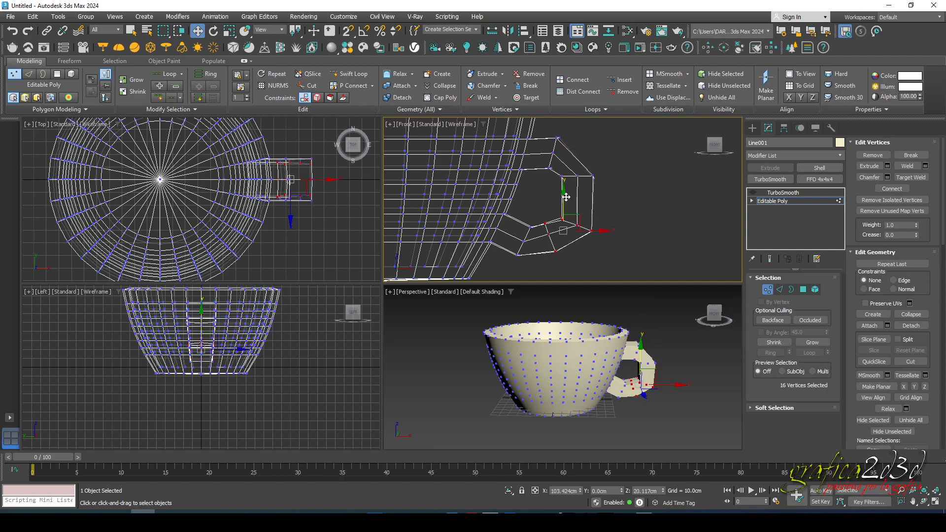
pyautogui.moveTo(566, 197); pyautogui.dragTo(566, 184)
# Raise the three inner vertices at the lower arm's bend and shift the adjacent loop's two middle vertices outward
pyautogui.scroll(3, 528, 223)
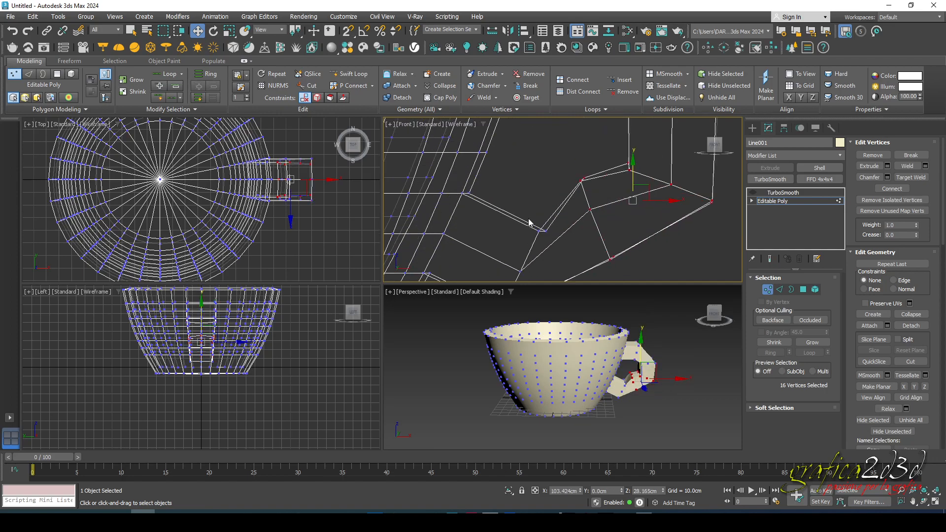
pyautogui.moveTo(553, 237); pyautogui.dragTo(545, 192)
pyautogui.scroll(-3, 541, 209)
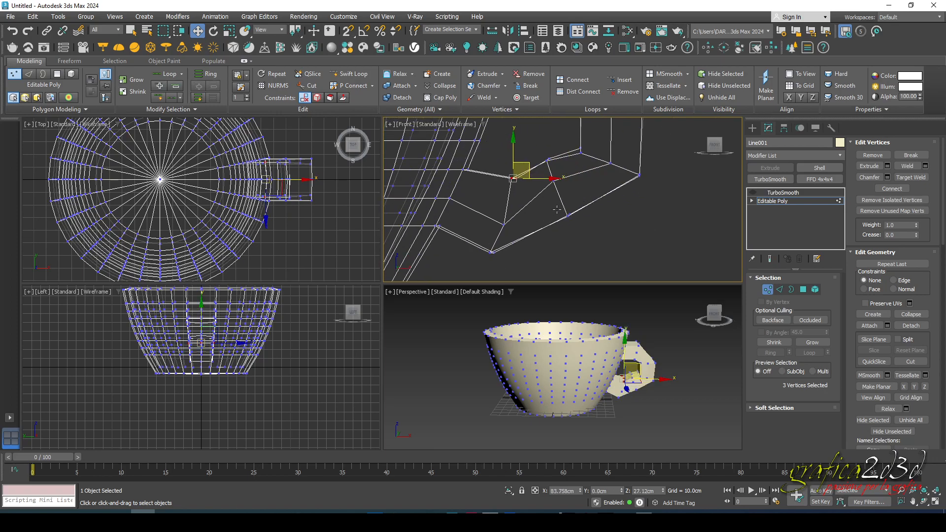
pyautogui.moveTo(577, 224); pyautogui.dragTo(602, 219)
pyautogui.moveTo(544, 178); pyautogui.dragTo(580, 181)
pyautogui.scroll(-4, 607, 230)
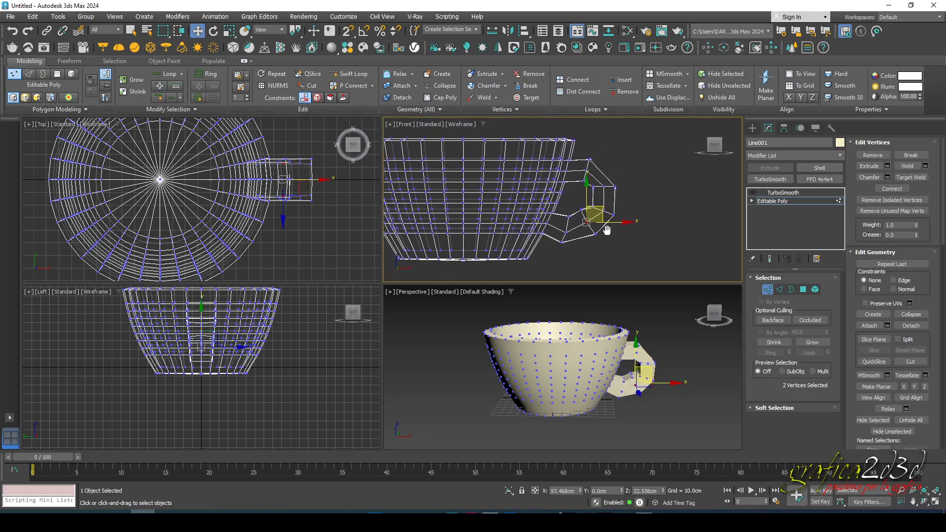
pyautogui.scroll(2, 621, 207)
# Leave vertex editing and turn TurboSmooth back on to check the reshaped handle
pyautogui.click(667, 341)
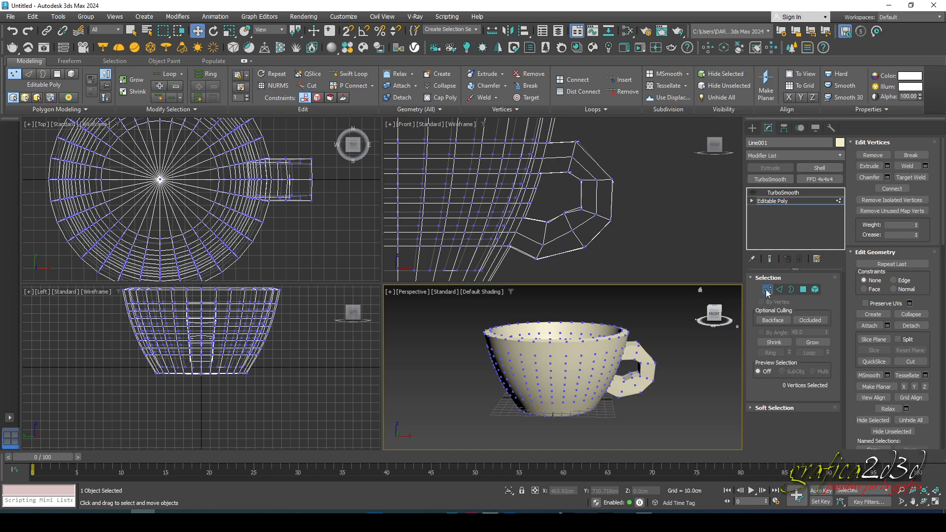
pyautogui.click(769, 289)
pyautogui.click(783, 192)
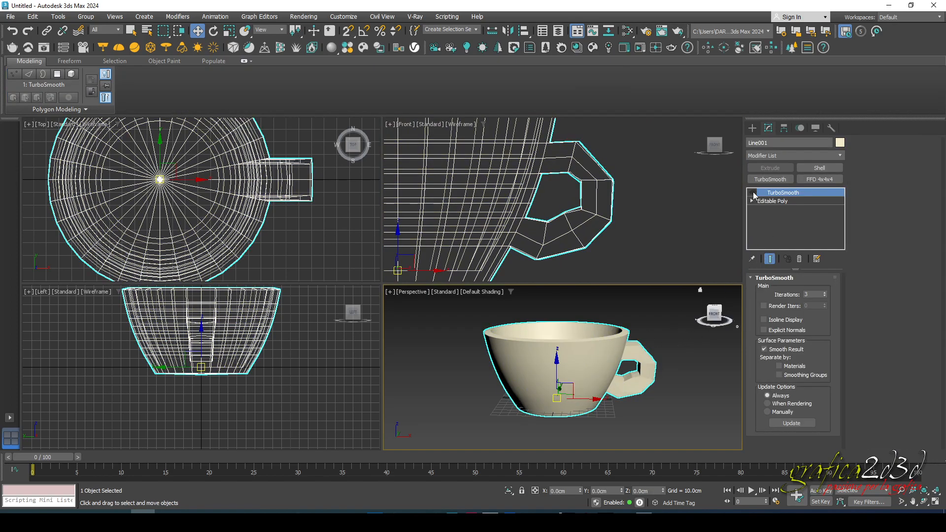
pyautogui.click(655, 322)
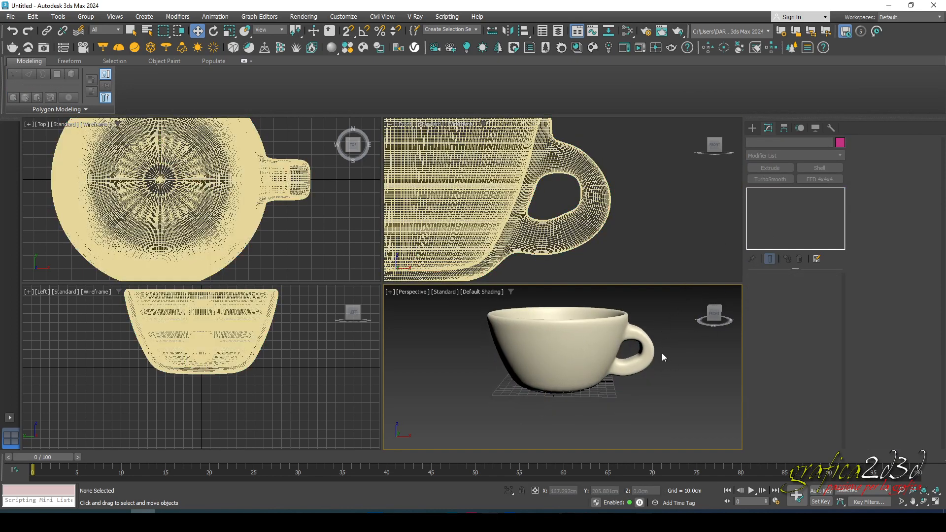
pyautogui.scroll(-2, 623, 238)
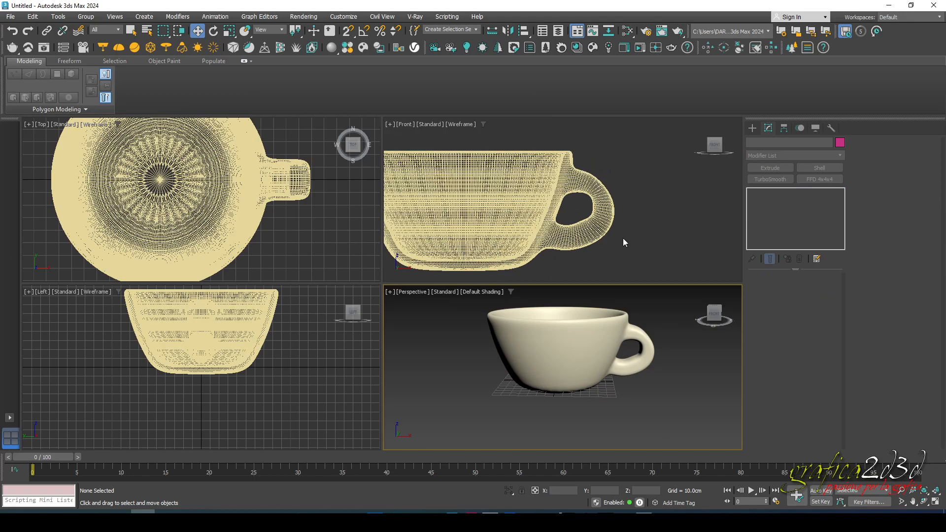
# Inspect the smoothed handle in the maximized Perspective view, then turn off the cup's TurboSmooth and show edged faces
pyautogui.click(935, 501)
pyautogui.click(923, 501)
pyautogui.moveTo(473, 301); pyautogui.dragTo(461, 261)
pyautogui.scroll(4, 461, 259)
pyautogui.press('w')
pyautogui.click(461, 255)
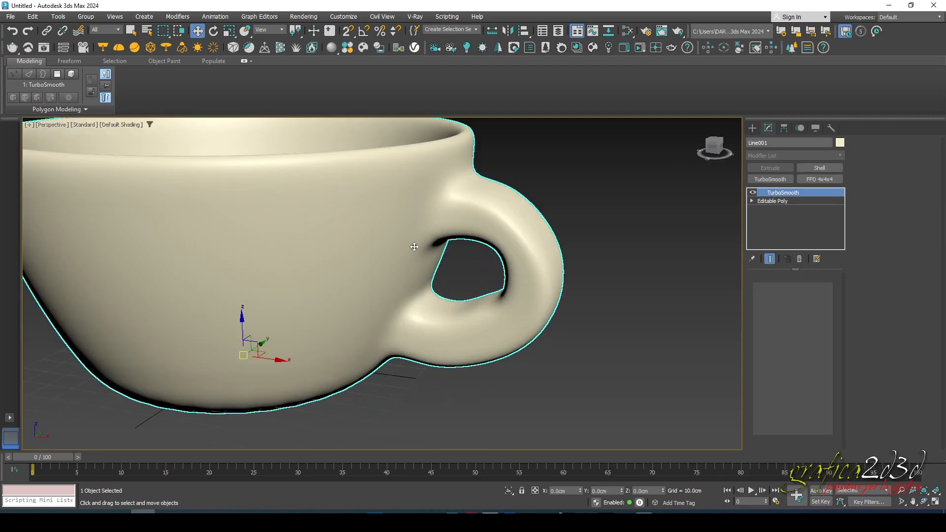
pyautogui.click(752, 193)
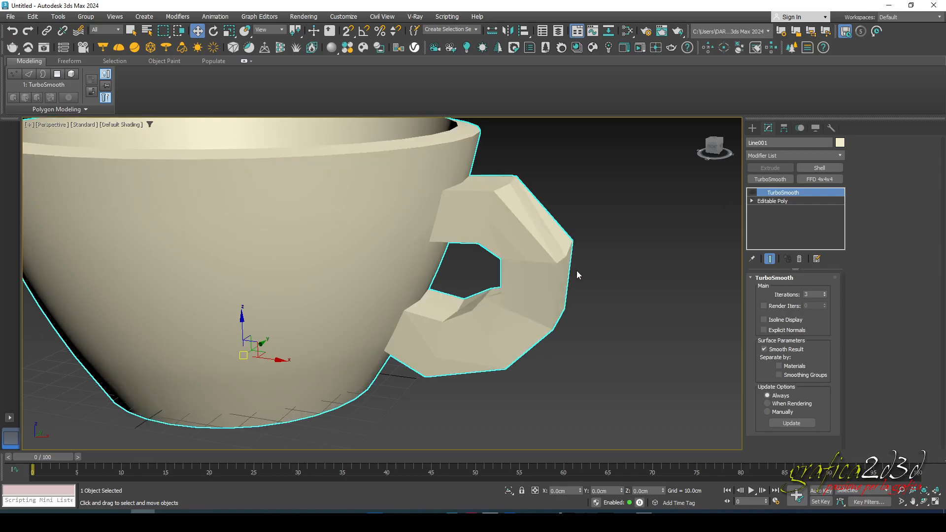
pyautogui.scroll(-3, 577, 277)
pyautogui.press('F4')
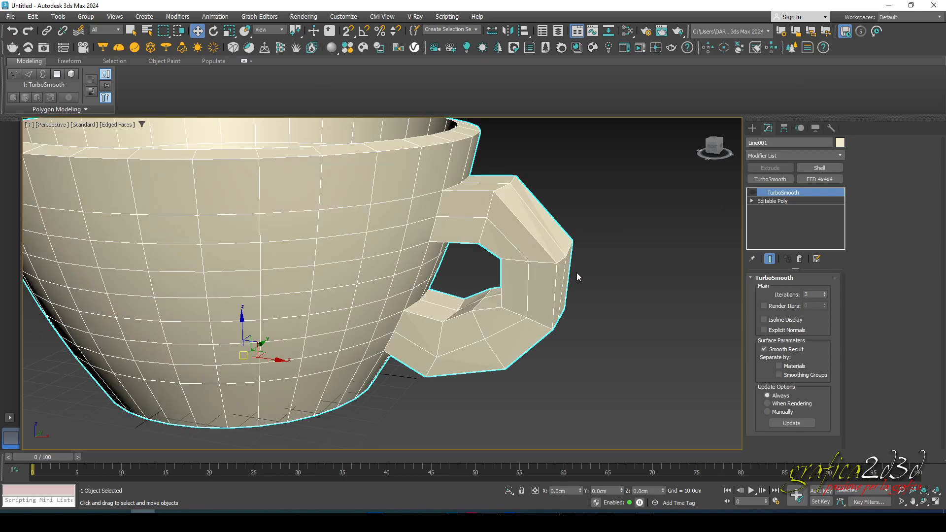
pyautogui.scroll(-2, 576, 277)
pyautogui.moveTo(593, 294)
pyautogui.keyDown('alt'); pyautogui.mouseDown(button='middle')
pyautogui.moveTo(542, 307)
pyautogui.moveTo(551, 297)
pyautogui.moveTo(589, 301)
pyautogui.mouseUp(button='middle'); pyautogui.keyUp('alt')
pyautogui.scroll(6, 504, 244)
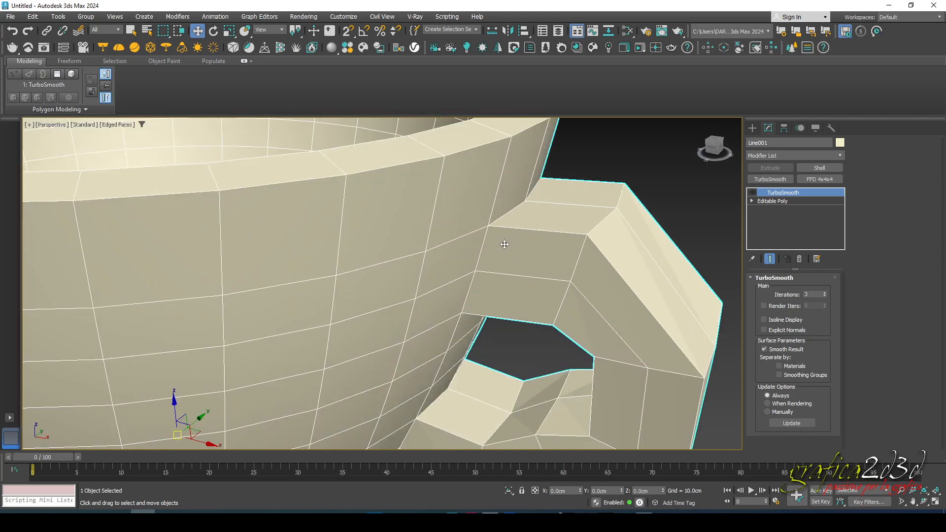
# Insert an edge loop around the handle's upper arm close to the cup wall with Swift Loop at the Editable Poly level
pyautogui.click(783, 201)
pyautogui.click(348, 74)
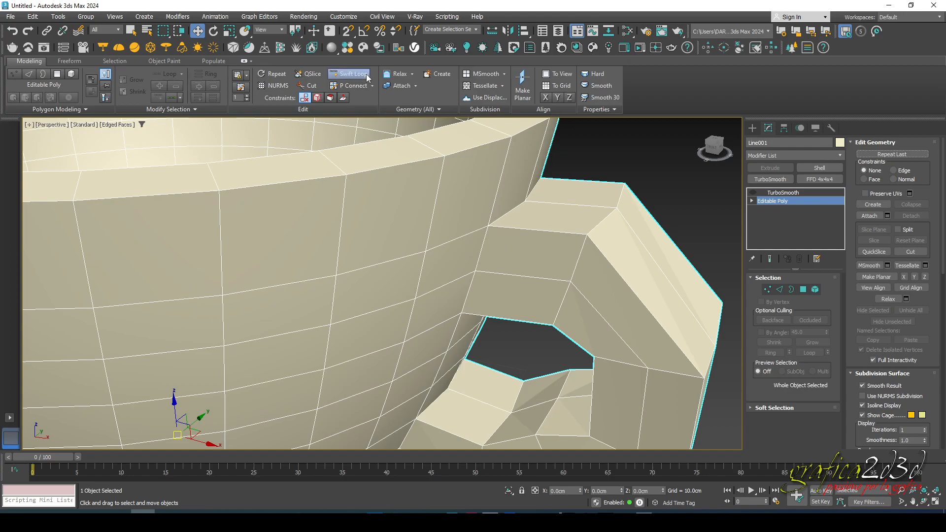
pyautogui.click(504, 237)
pyautogui.moveTo(533, 281); pyautogui.dragTo(468, 229, button='middle')
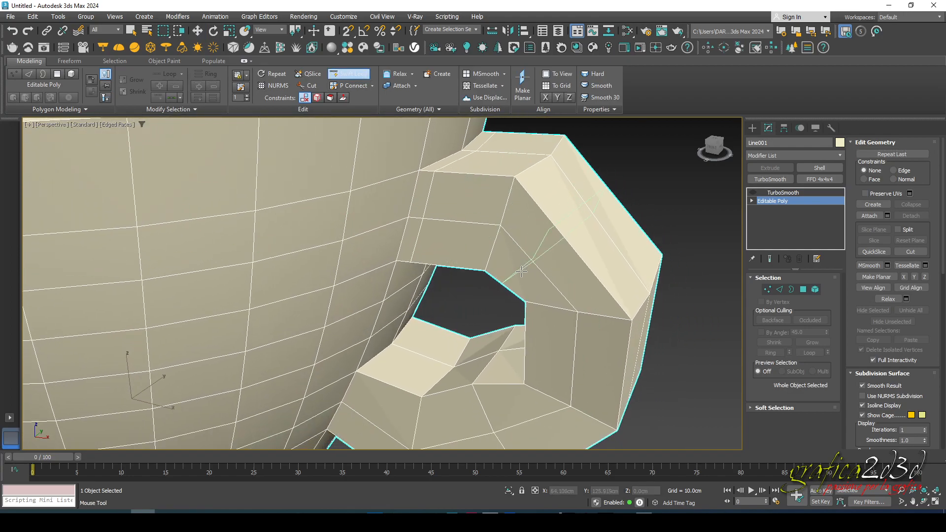
# Insert an edge loop around the handle's lower arm close to the cup wall with Swift Loop
pyautogui.moveTo(523, 274); pyautogui.dragTo(552, 155, button='middle')
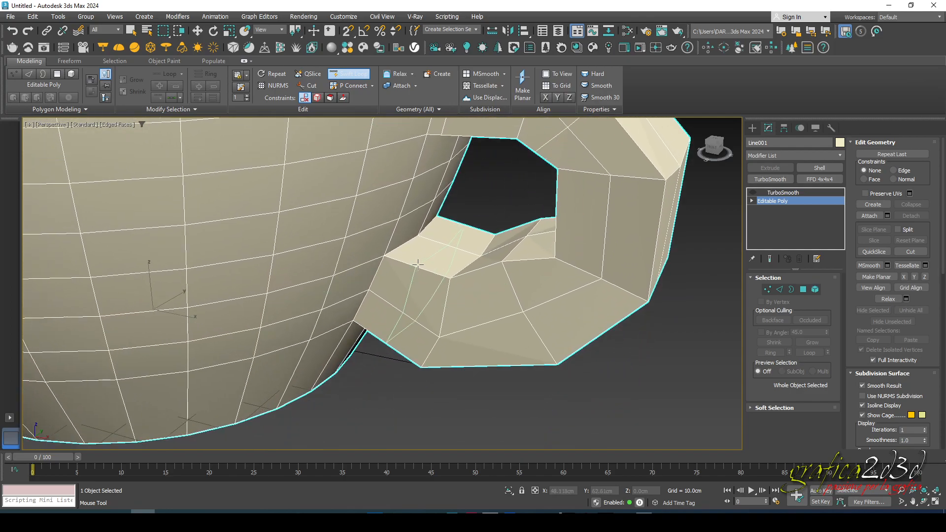
pyautogui.moveTo(397, 271); pyautogui.dragTo(369, 294, button='middle')
pyautogui.scroll(-6, 546, 242)
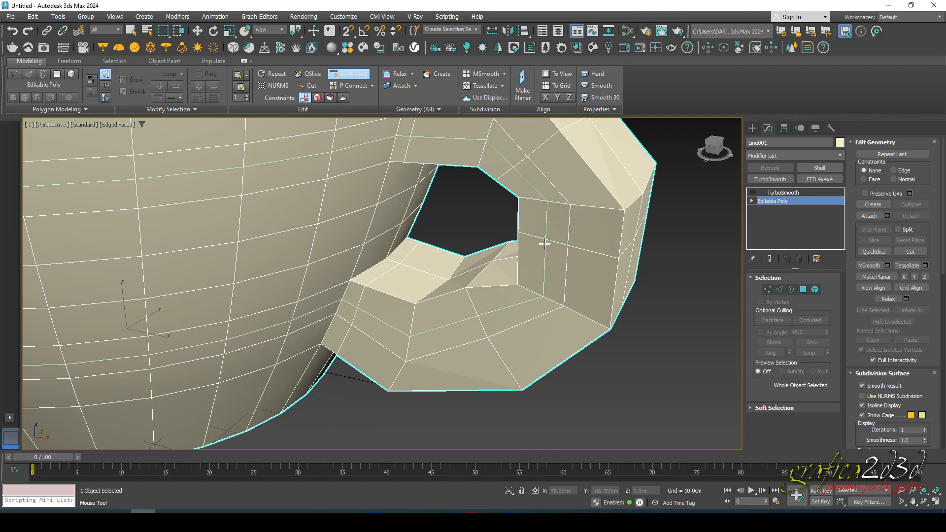
pyautogui.press('w')
# Turn on the cup's TurboSmooth to check the smoothed handle, turn it off again and examine the unsmoothed handle
pyautogui.click(776, 192)
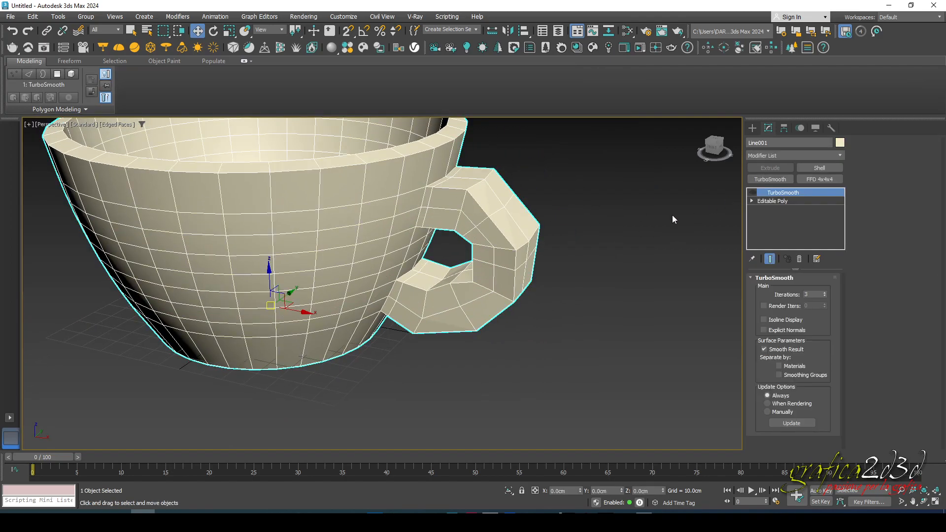
pyautogui.click(753, 193)
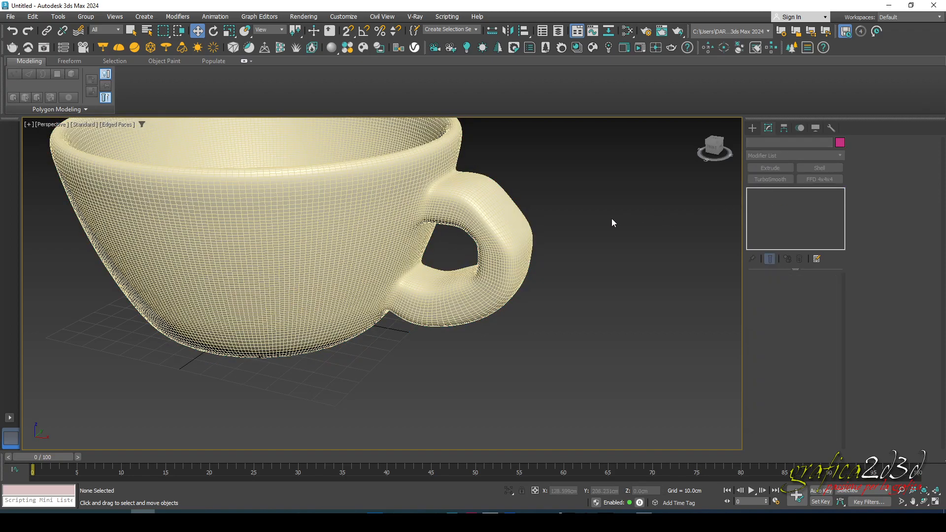
pyautogui.scroll(6, 542, 241)
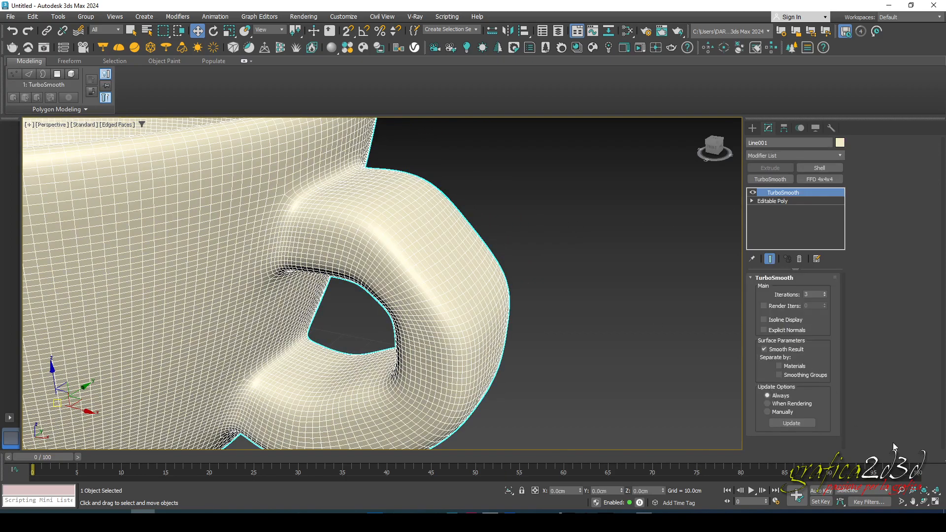
pyautogui.click(752, 192)
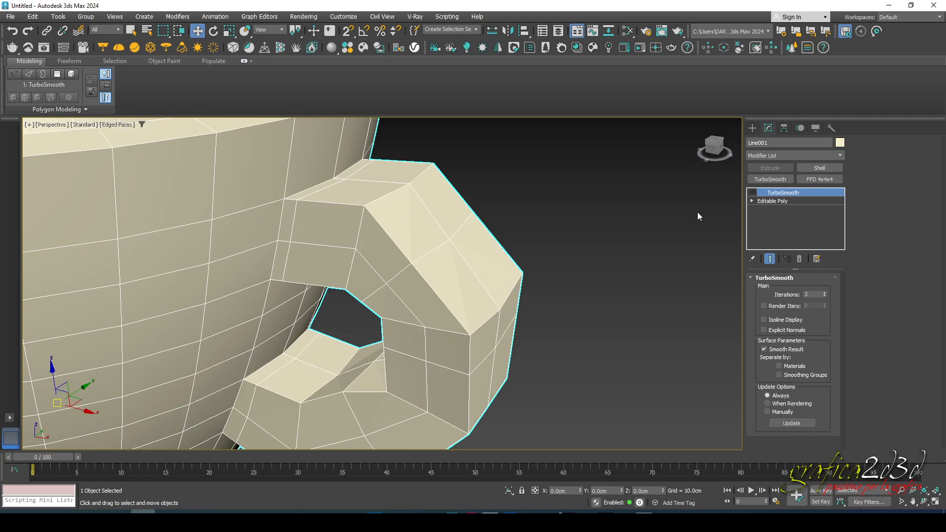
pyautogui.click(585, 242)
pyautogui.scroll(-5, 516, 249)
pyautogui.scroll(1, 510, 249)
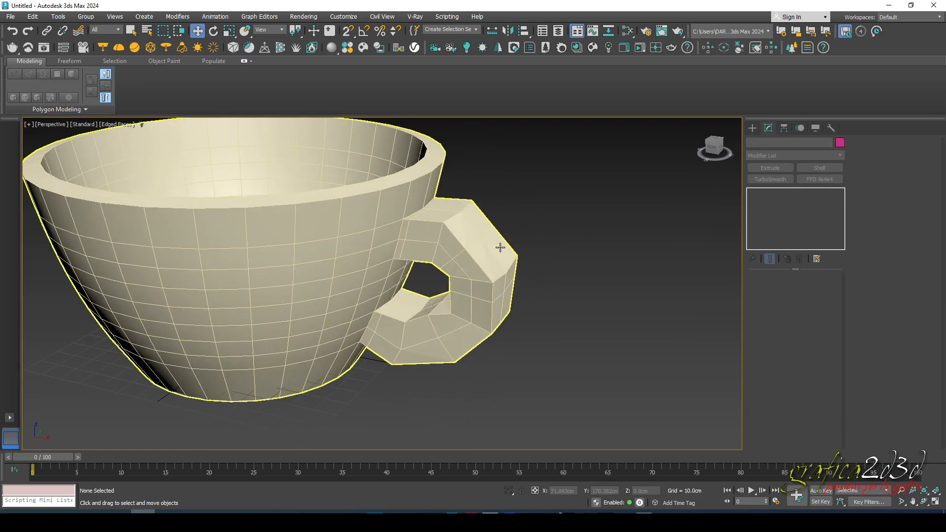
pyautogui.scroll(4, 497, 246)
pyautogui.click(495, 247)
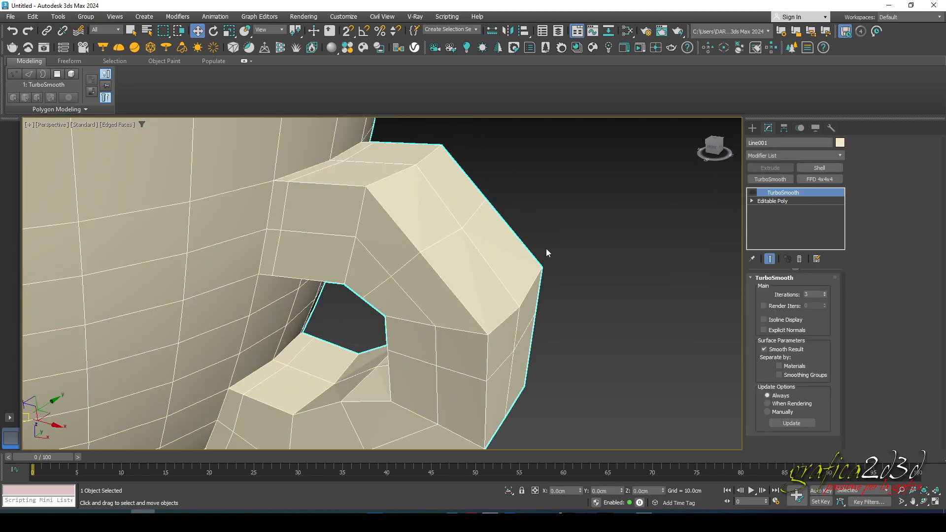
# At the vertex level, shift the outer vertices midway along the handle's upper slope outward in the Front view
pyautogui.click(776, 201)
pyautogui.click(769, 290)
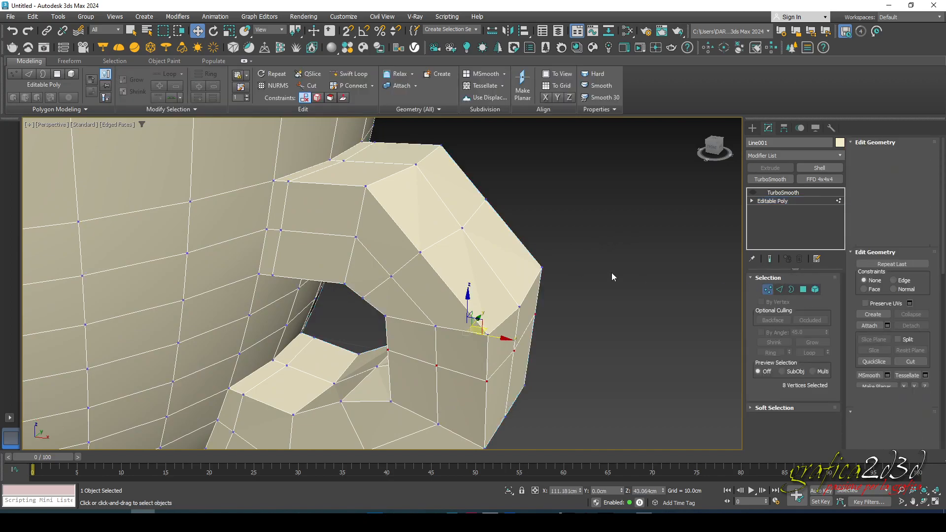
pyautogui.click(467, 229)
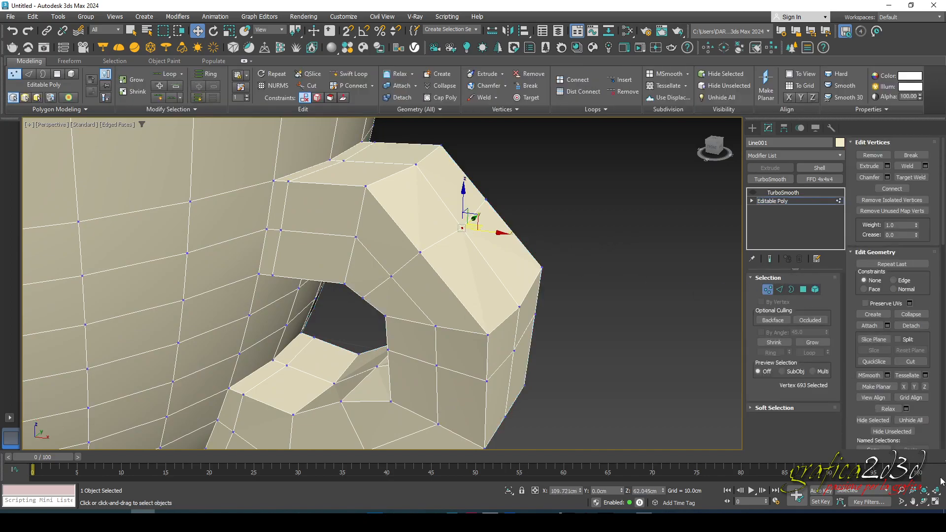
pyautogui.click(935, 502)
pyautogui.moveTo(639, 213); pyautogui.dragTo(619, 224, button='middle')
pyautogui.scroll(2, 628, 211)
pyautogui.scroll(2, 612, 187)
pyautogui.scroll(3, 569, 197)
pyautogui.click(512, 167)
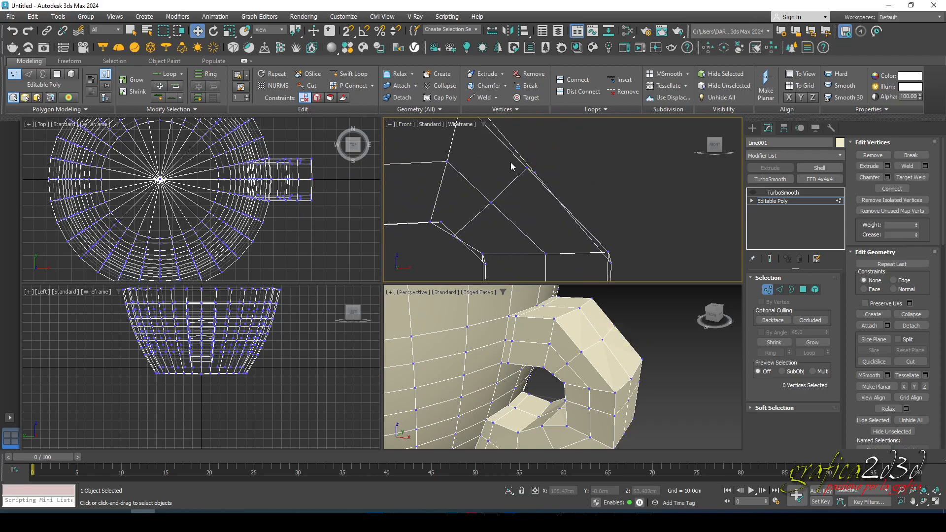
pyautogui.moveTo(548, 185); pyautogui.dragTo(571, 137)
# Move the near-side outer vertex of the upper slope's middle loop outward and down in the Front view, onto the loop's middle vertex
pyautogui.scroll(-1, 650, 199)
pyautogui.scroll(6, 586, 160)
pyautogui.scroll(3, 538, 154)
pyautogui.click(533, 147)
pyautogui.click(532, 171)
pyautogui.moveTo(551, 161); pyautogui.dragTo(627, 215)
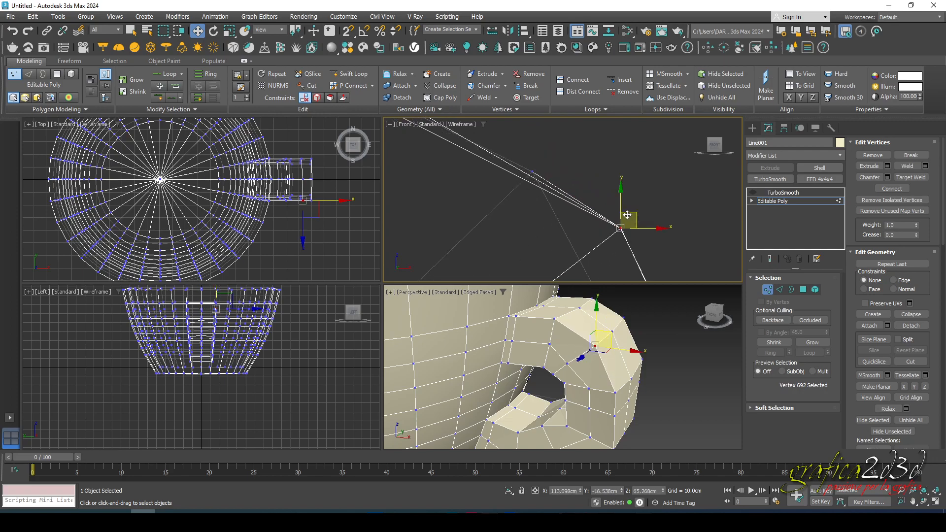
# Select the far-side outer vertex of the same loop and align it with the other two in the Front view
pyautogui.keyDown('alt'); pyautogui.moveTo(665, 356); pyautogui.dragTo(646, 326, button='middle'); pyautogui.keyUp('alt')
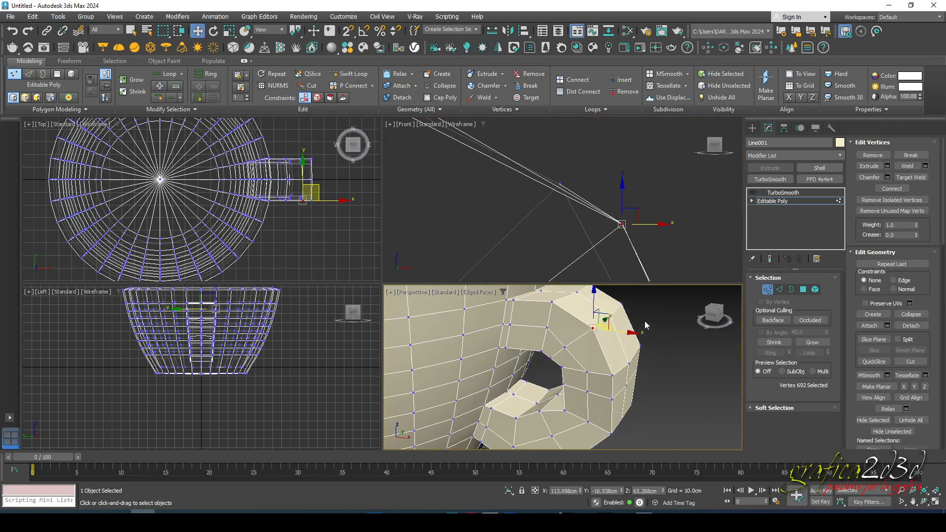
pyautogui.scroll(5, 628, 311)
pyautogui.click(605, 292)
pyautogui.moveTo(611, 189); pyautogui.dragTo(589, 165, button='middle')
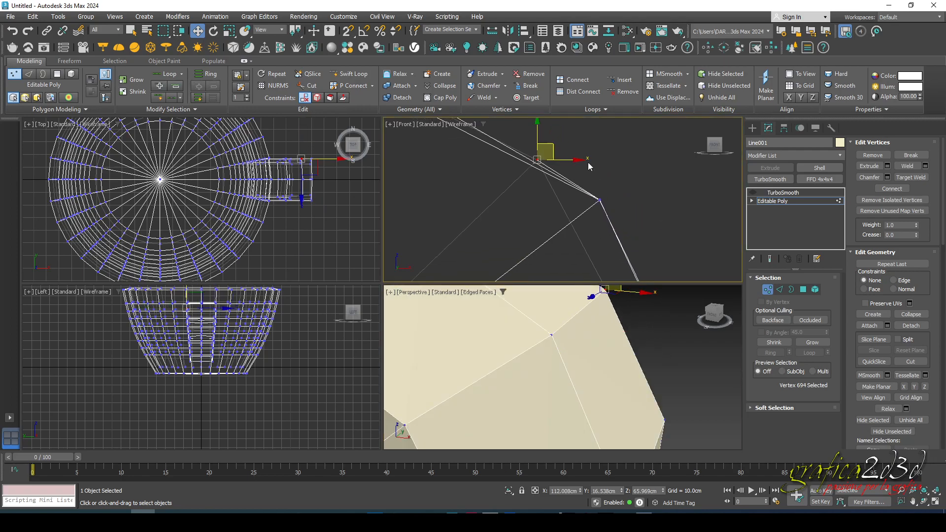
pyautogui.moveTo(553, 146); pyautogui.dragTo(616, 185)
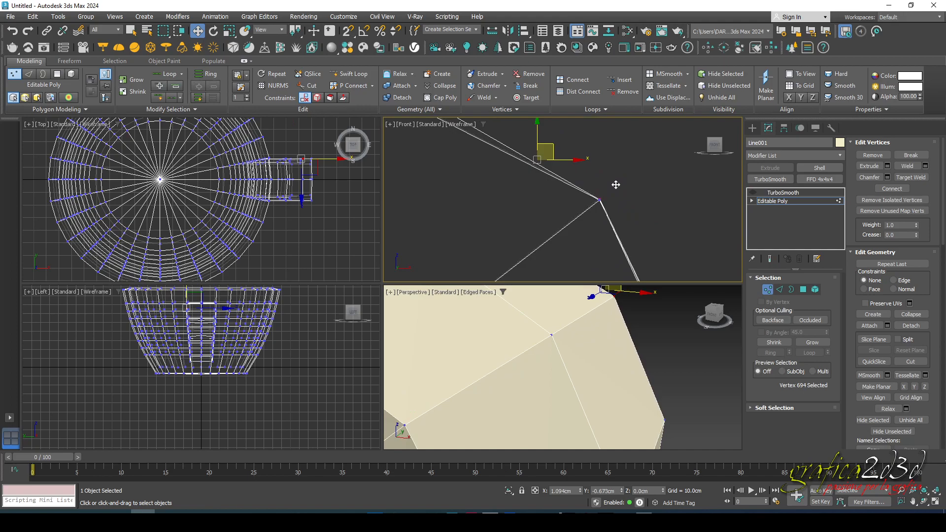
# Leave vertex editing, maximize the Perspective view and turn the cup's TurboSmooth back on
pyautogui.scroll(-10, 659, 391)
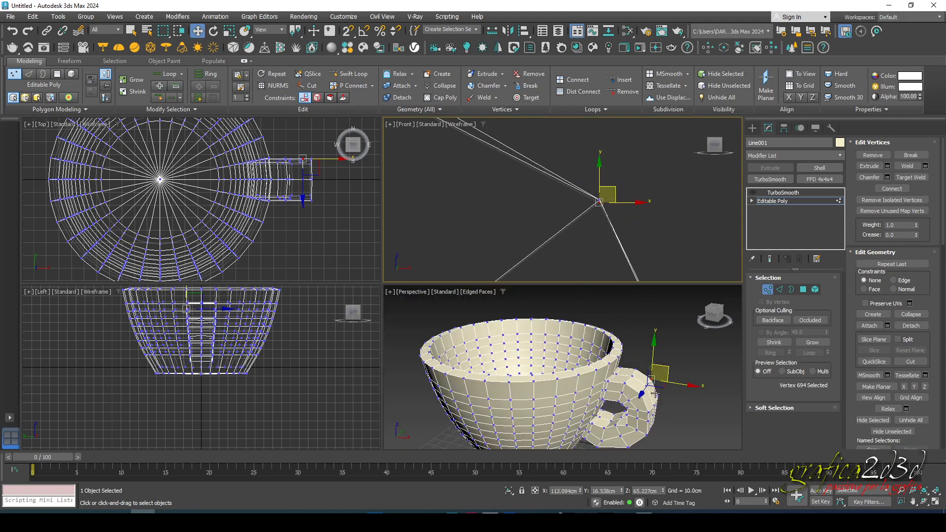
pyautogui.click(771, 293)
pyautogui.click(699, 376)
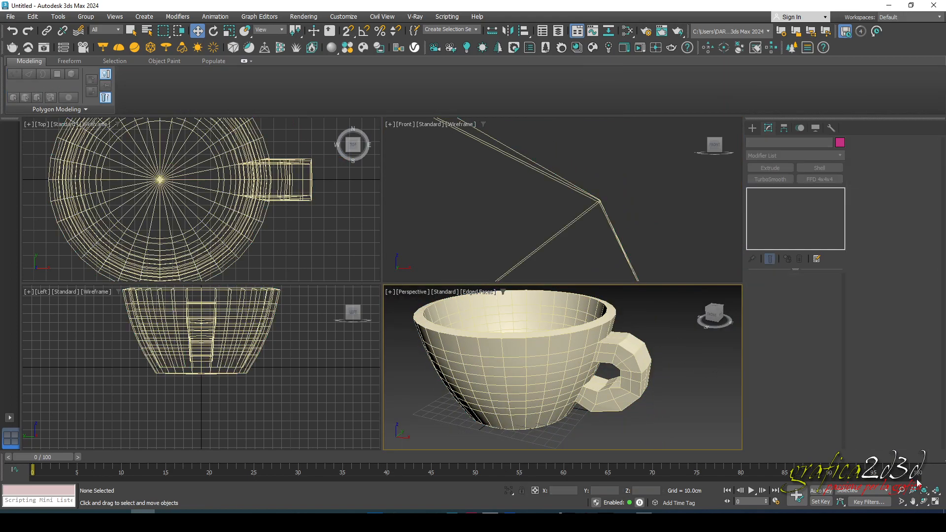
pyautogui.click(934, 503)
pyautogui.moveTo(510, 317); pyautogui.dragTo(539, 322, button='middle')
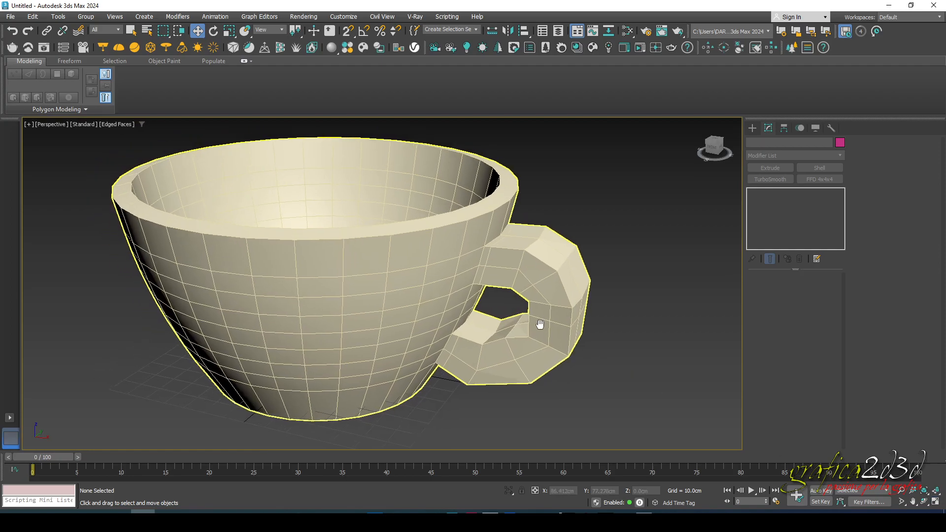
pyautogui.click(518, 241)
pyautogui.click(752, 192)
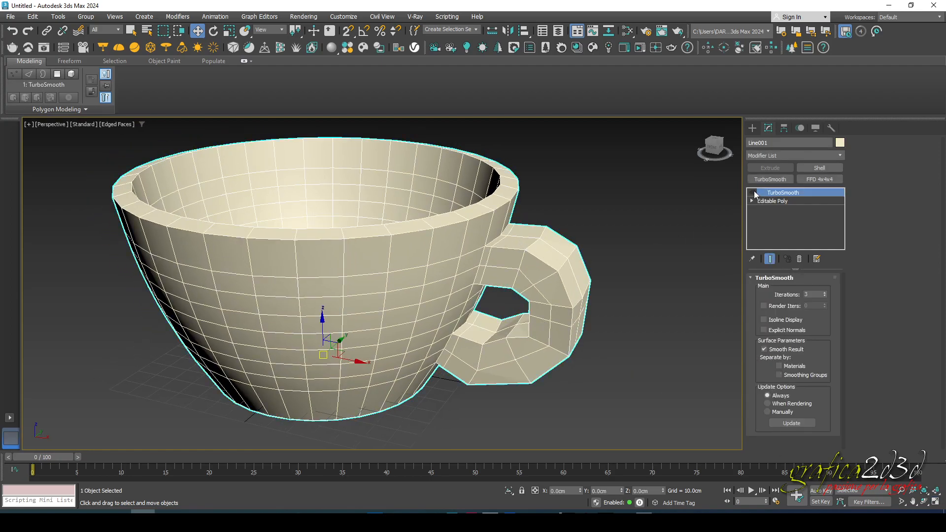
# Hide the edged faces and inspect the smoothed cup from different sides, leaving the cup selected
pyautogui.click(631, 236)
pyautogui.moveTo(545, 272); pyautogui.dragTo(566, 254, button='middle')
pyautogui.moveTo(448, 245)
pyautogui.mouseDown(button='middle')
pyautogui.moveTo(481, 298)
pyautogui.moveTo(453, 289)
pyautogui.moveTo(502, 321)
pyautogui.moveTo(475, 275)
pyautogui.moveTo(451, 260)
pyautogui.moveTo(476, 271)
pyautogui.mouseUp(button='middle')
pyautogui.press('F4')
pyautogui.scroll(-6, 468, 279)
pyautogui.scroll(5, 481, 261)
pyautogui.click(487, 258)
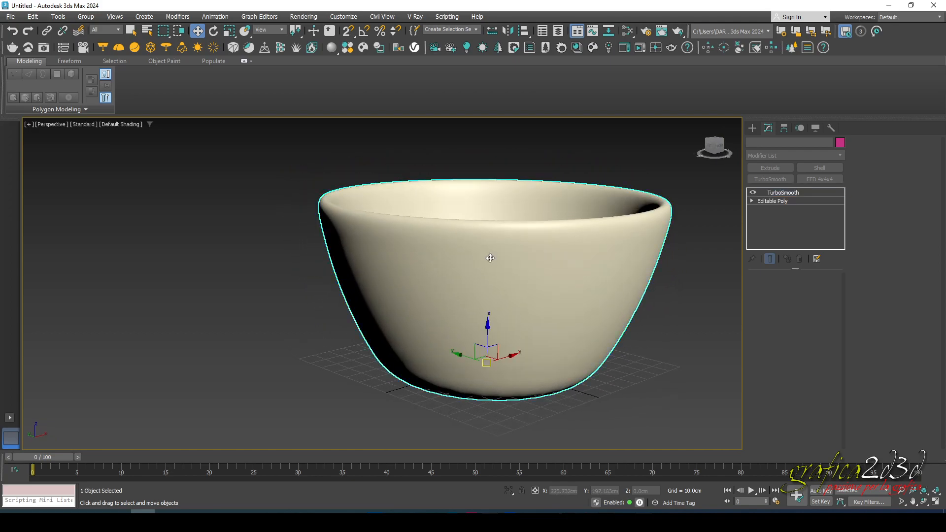
pyautogui.moveTo(548, 278); pyautogui.dragTo(494, 260, button='middle')
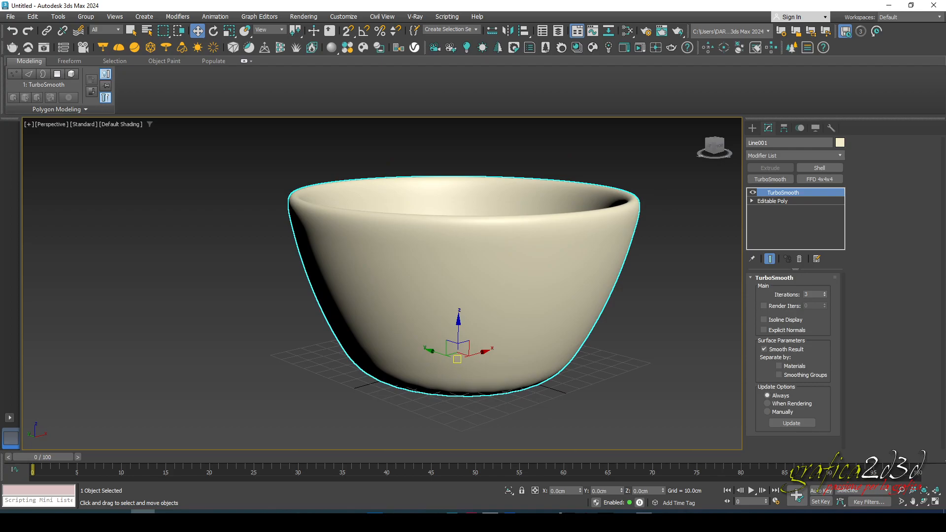